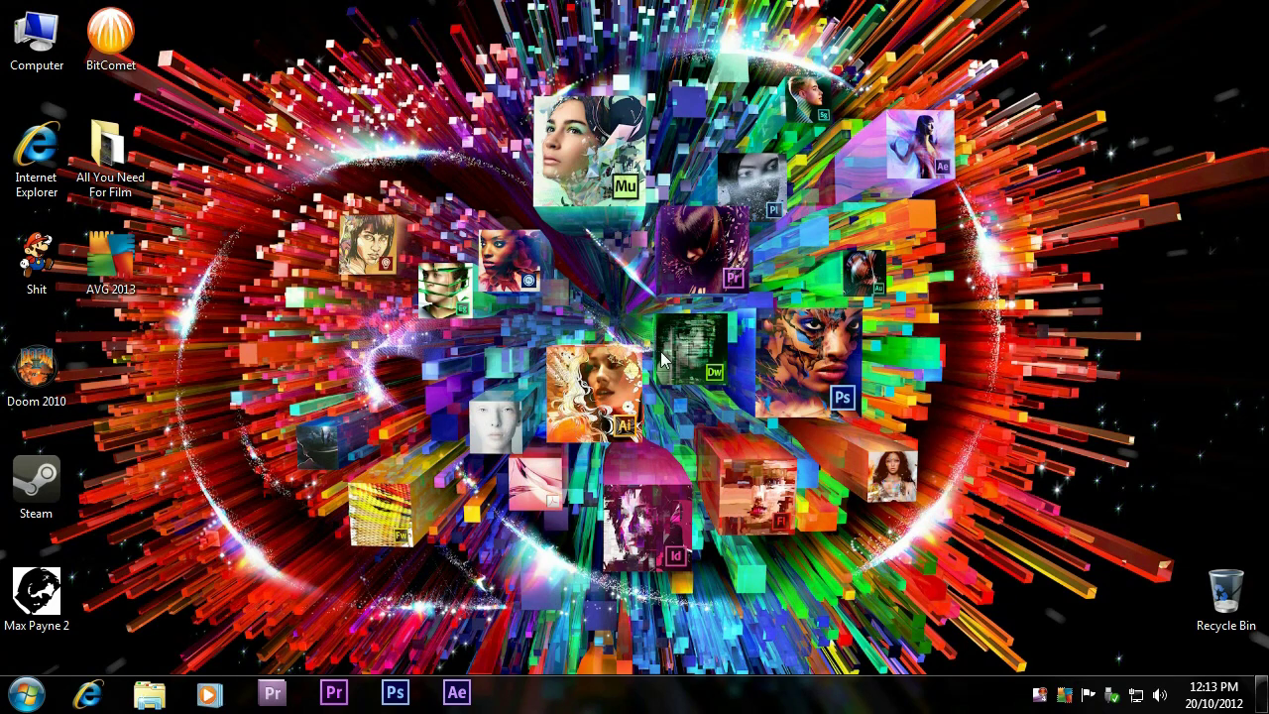
Launch After Effects CS6 from the taskbar icon
click(456, 691)
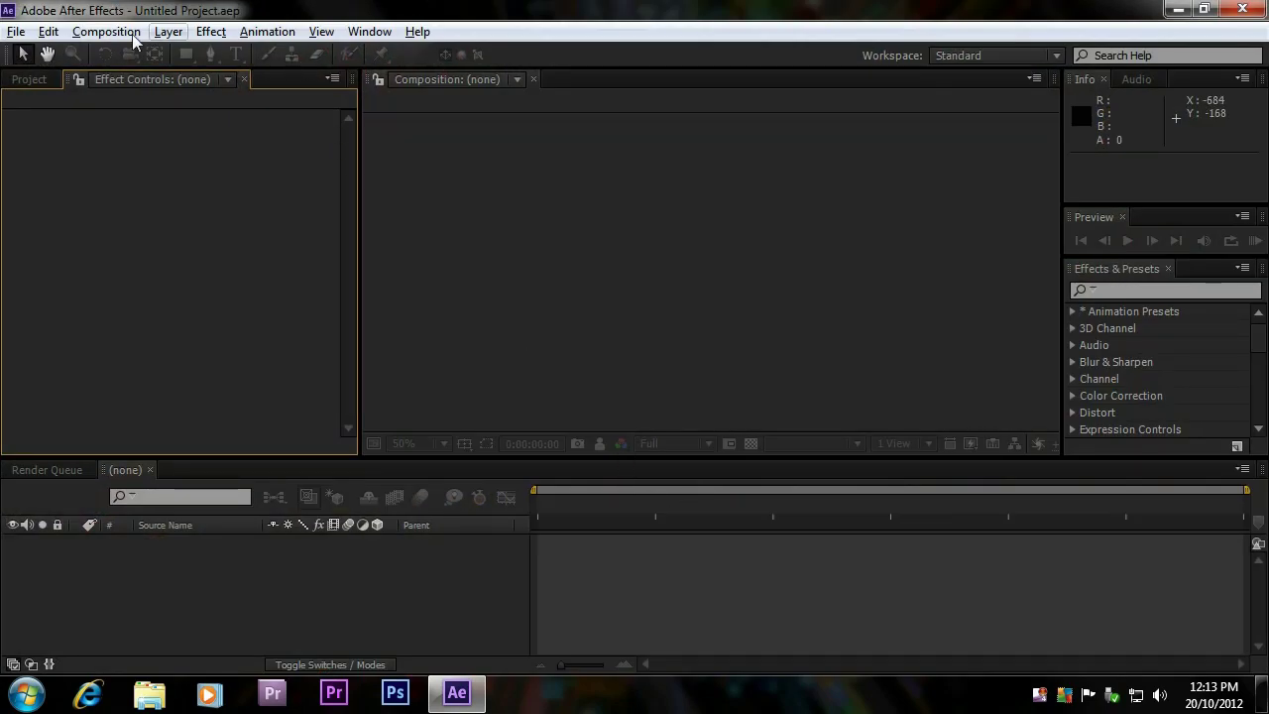
Check Previews > GPU Information: ray-tracing offers only CPU, with no CUDA data
click(47, 30)
mouse_move(153, 521)
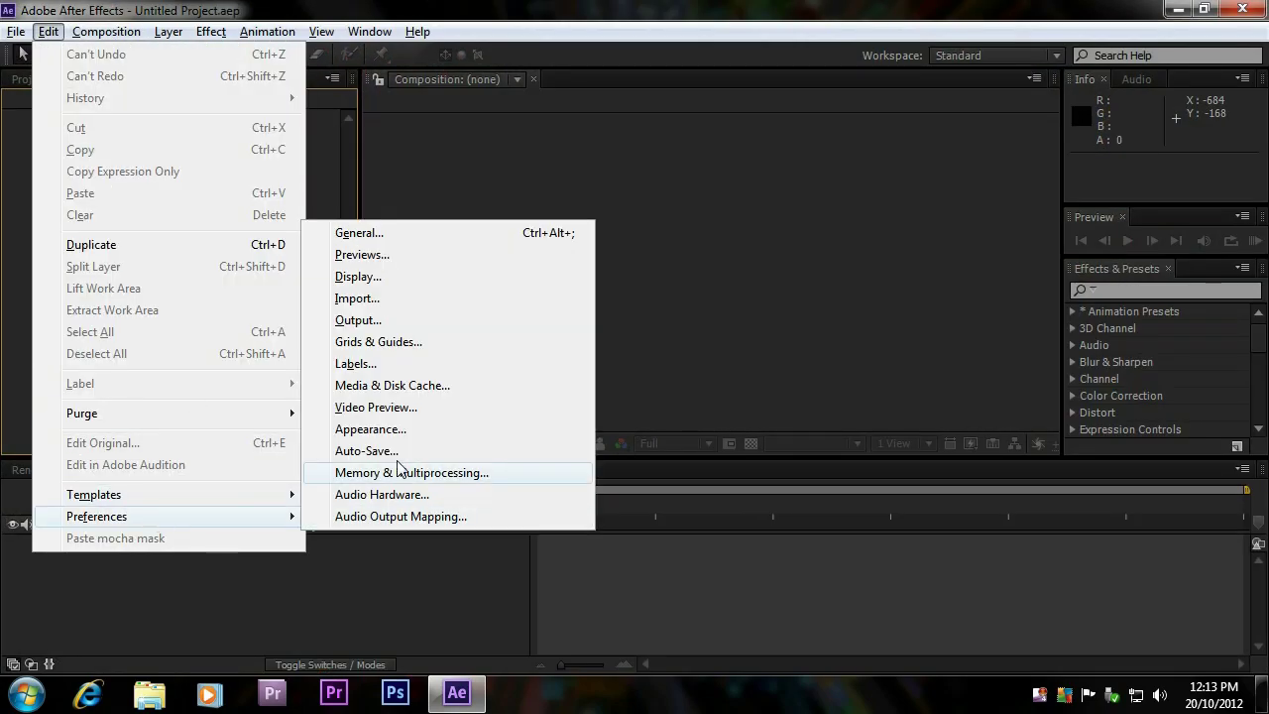
click(404, 255)
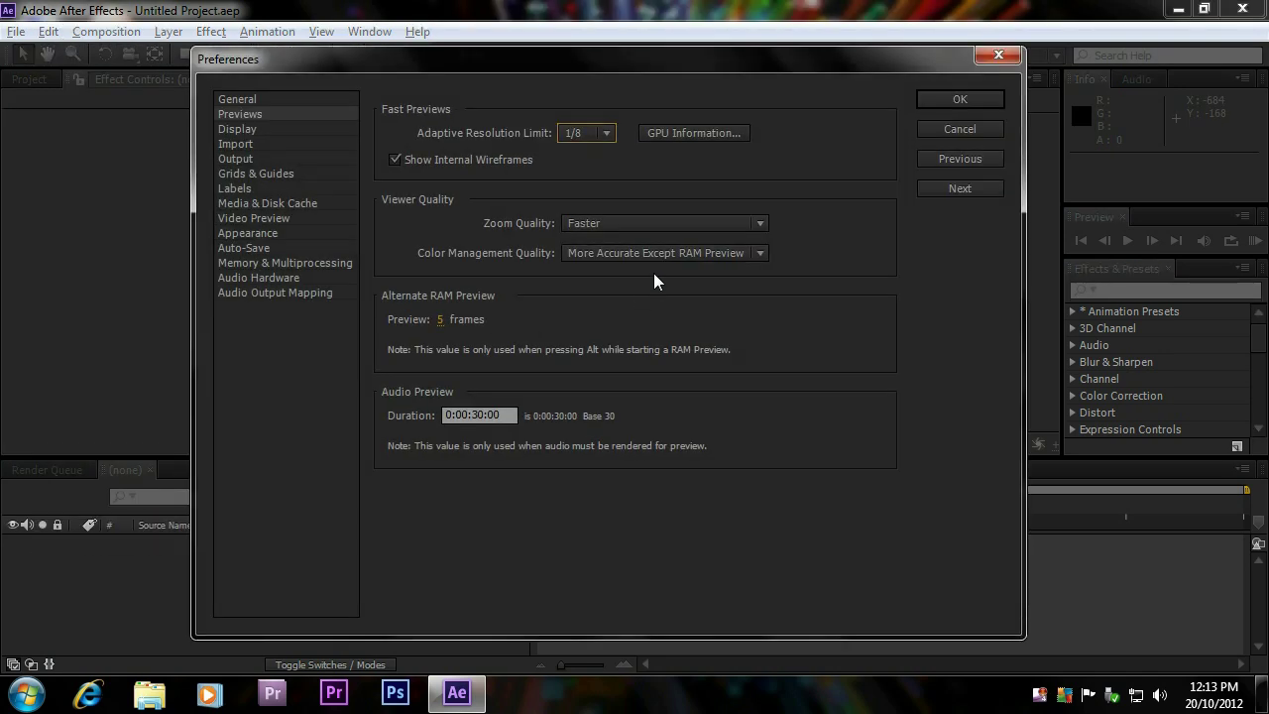
click(688, 132)
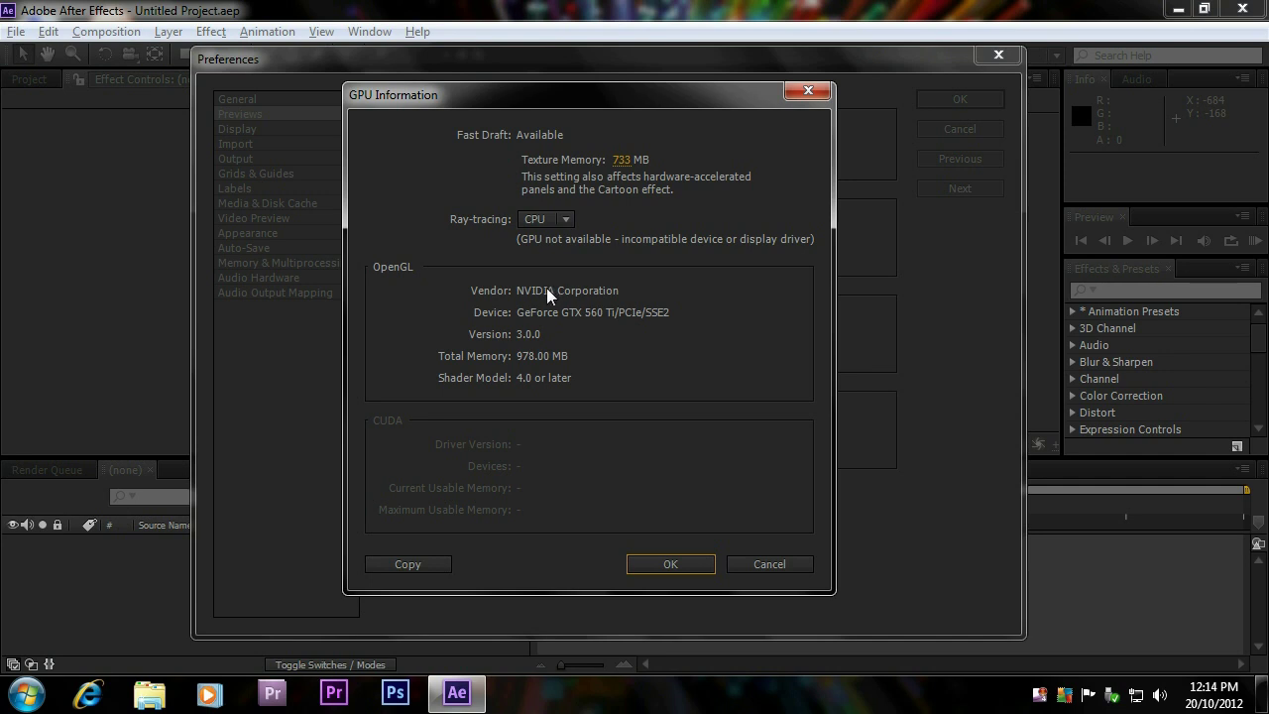
click(569, 223)
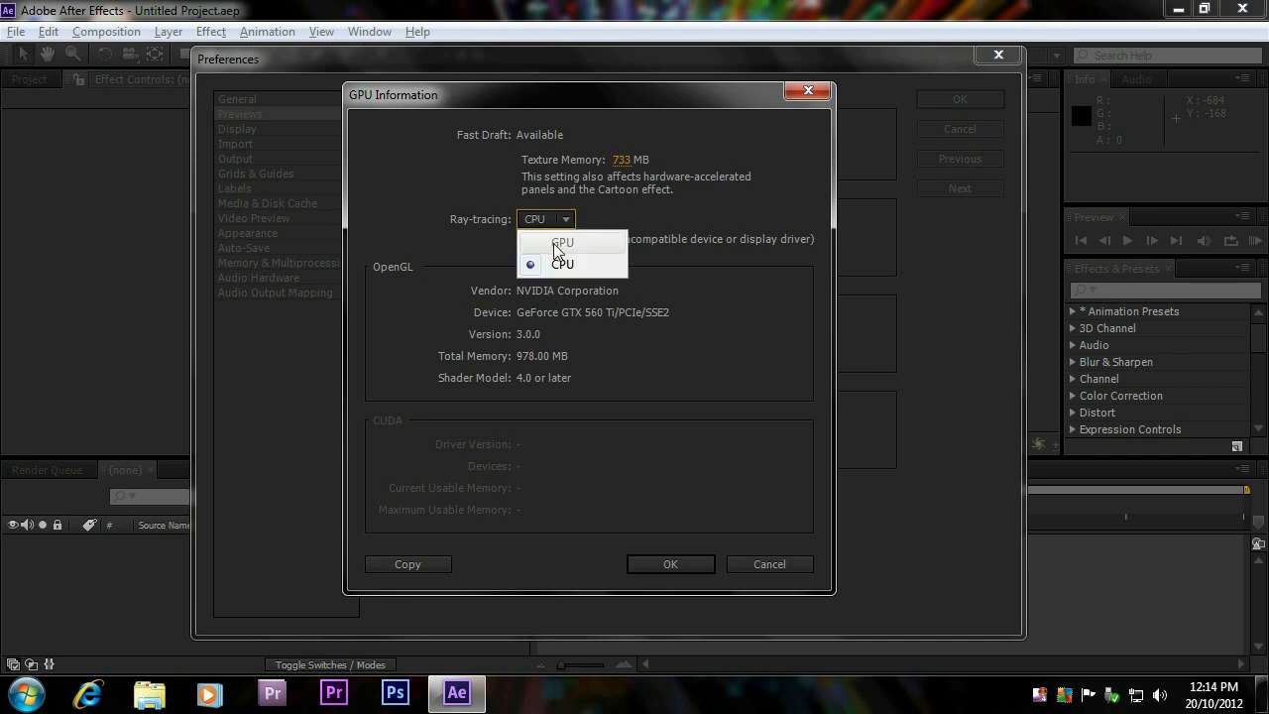
click(563, 220)
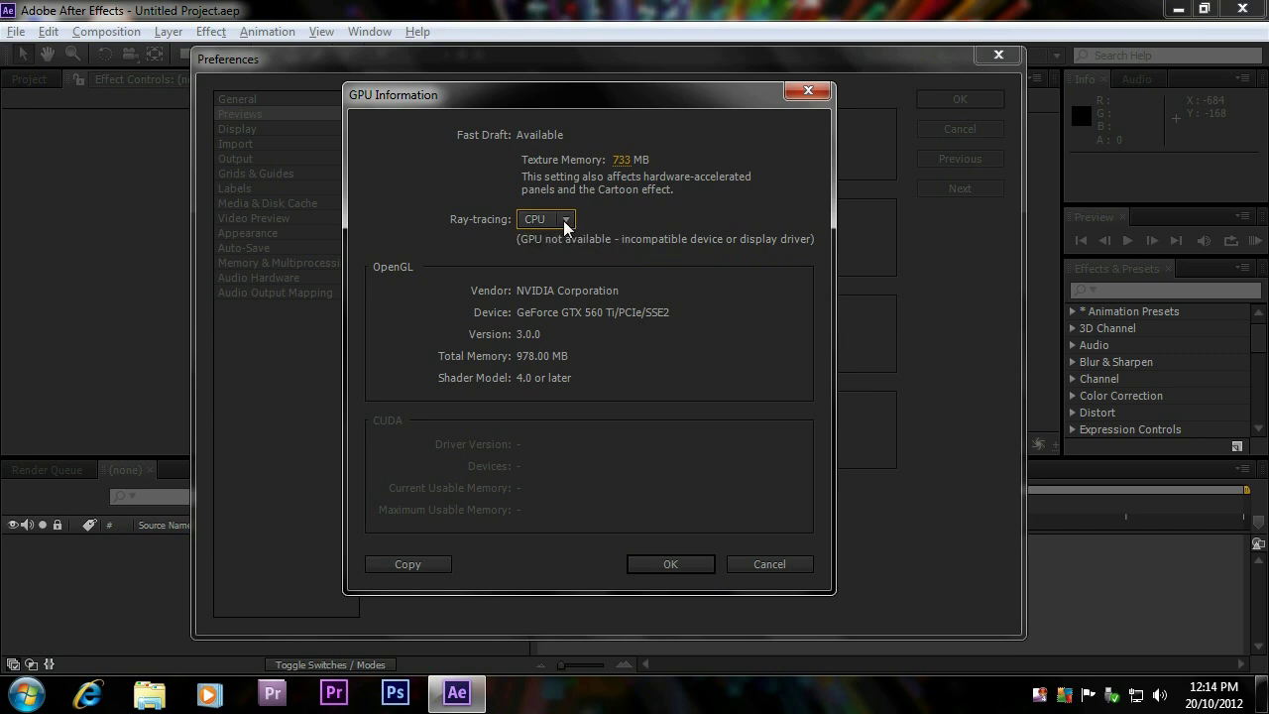
Close GPU Information and Preferences with OK, then quit After Effects
click(672, 563)
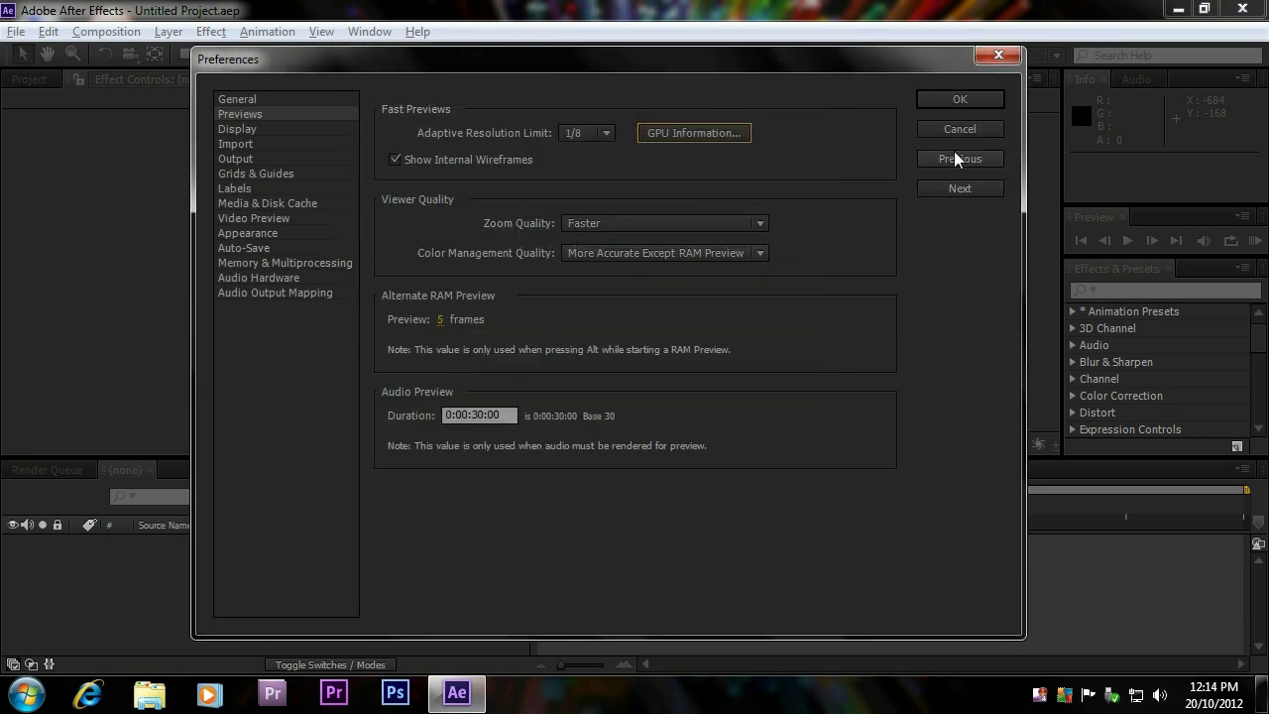
click(958, 101)
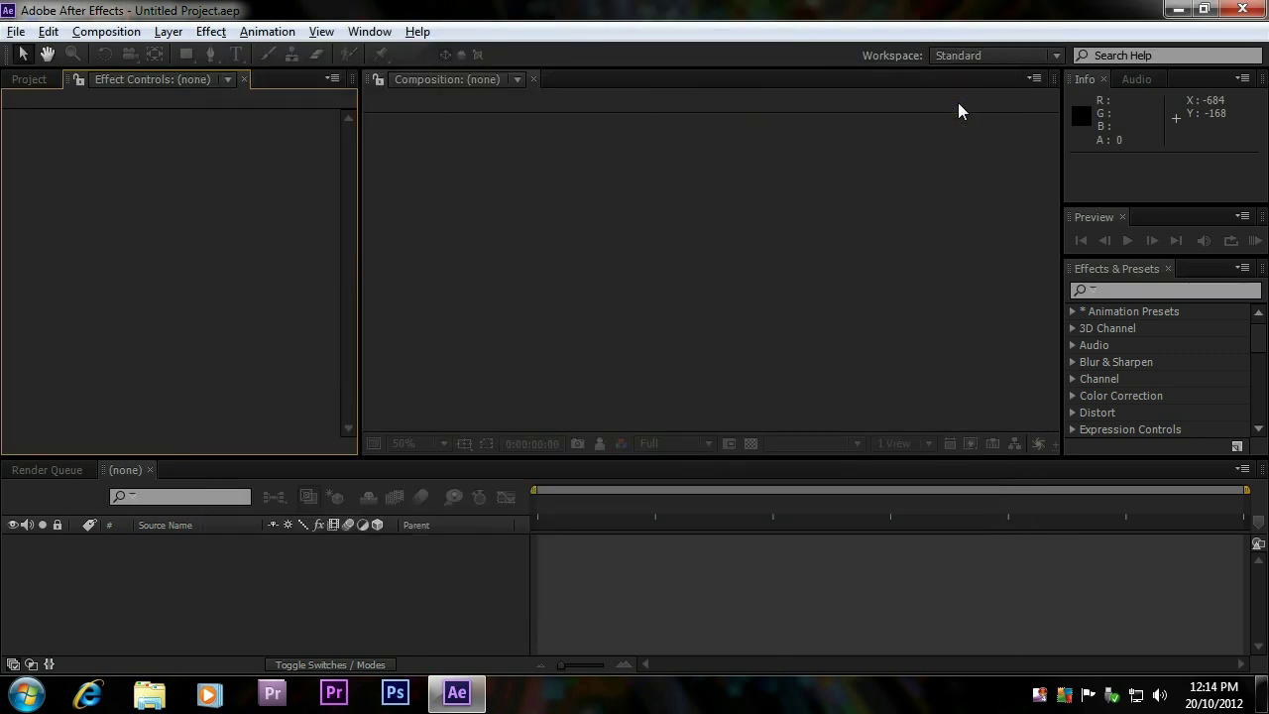
click(1240, 10)
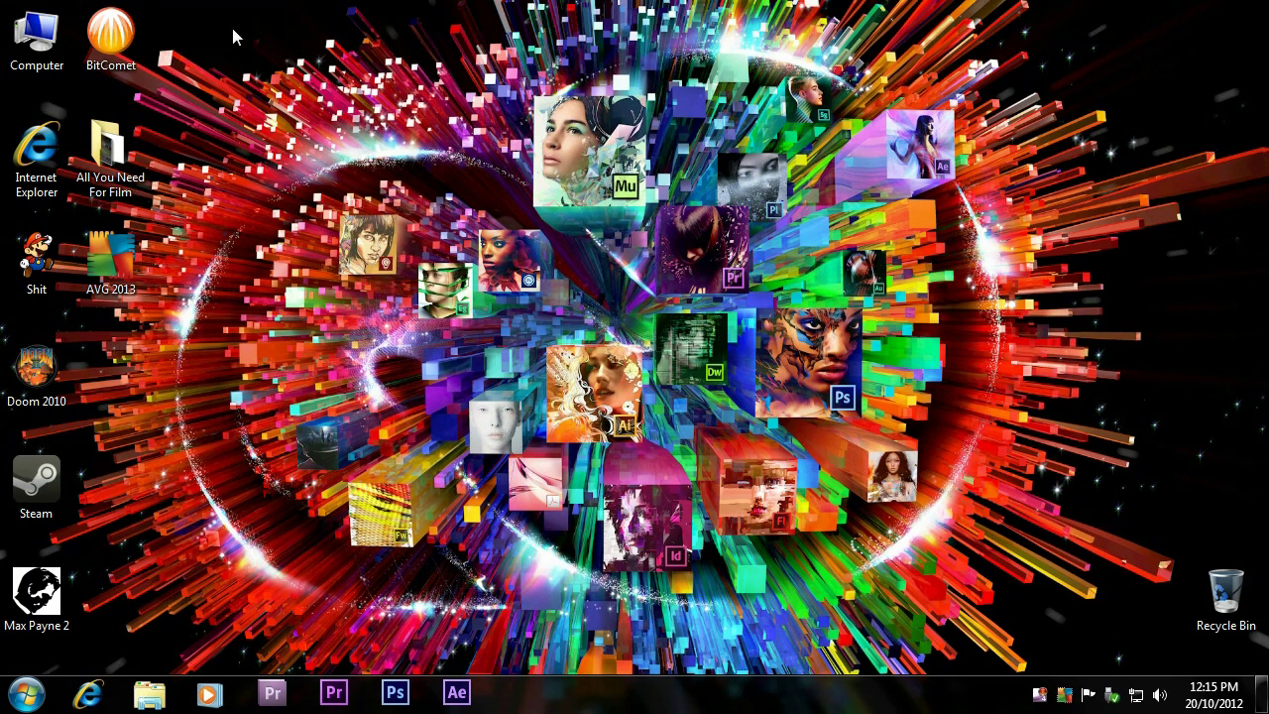
double_click(54, 34)
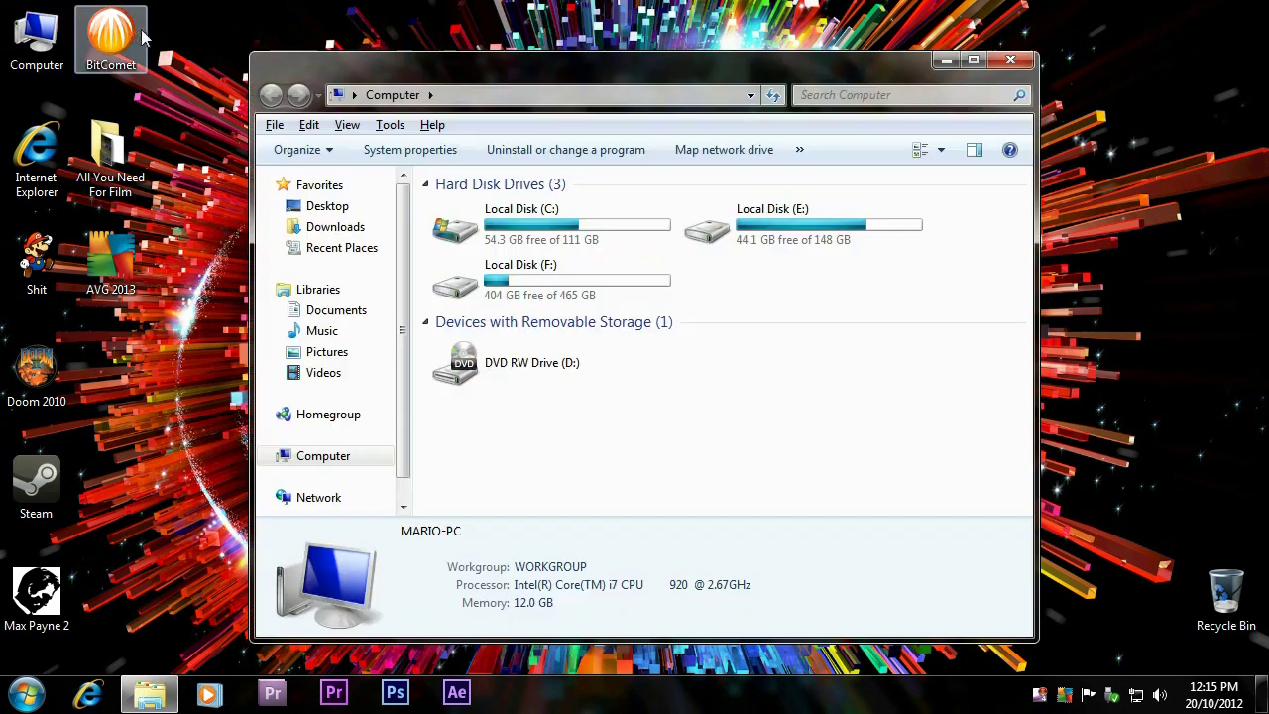
Browse to C:\Program Files\Adobe\Adobe After Effects CS6\Support Files in Explorer
drag(594, 66, 528, 55)
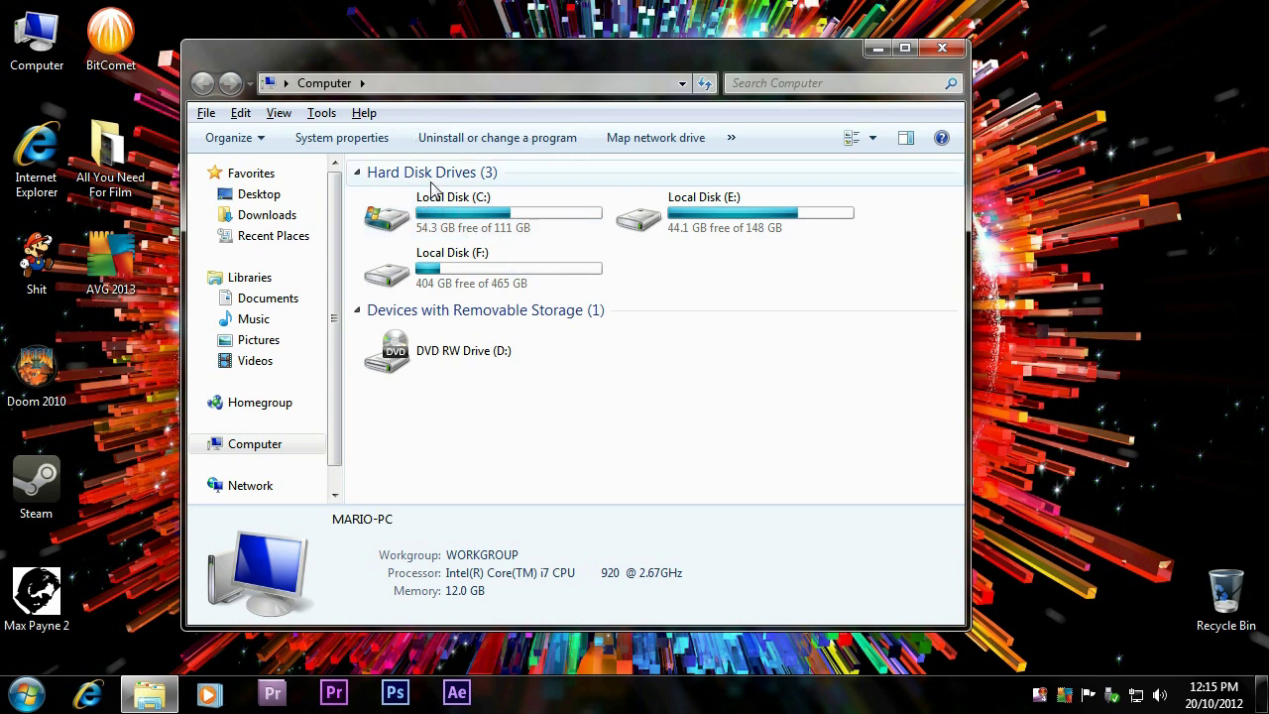
double_click(451, 206)
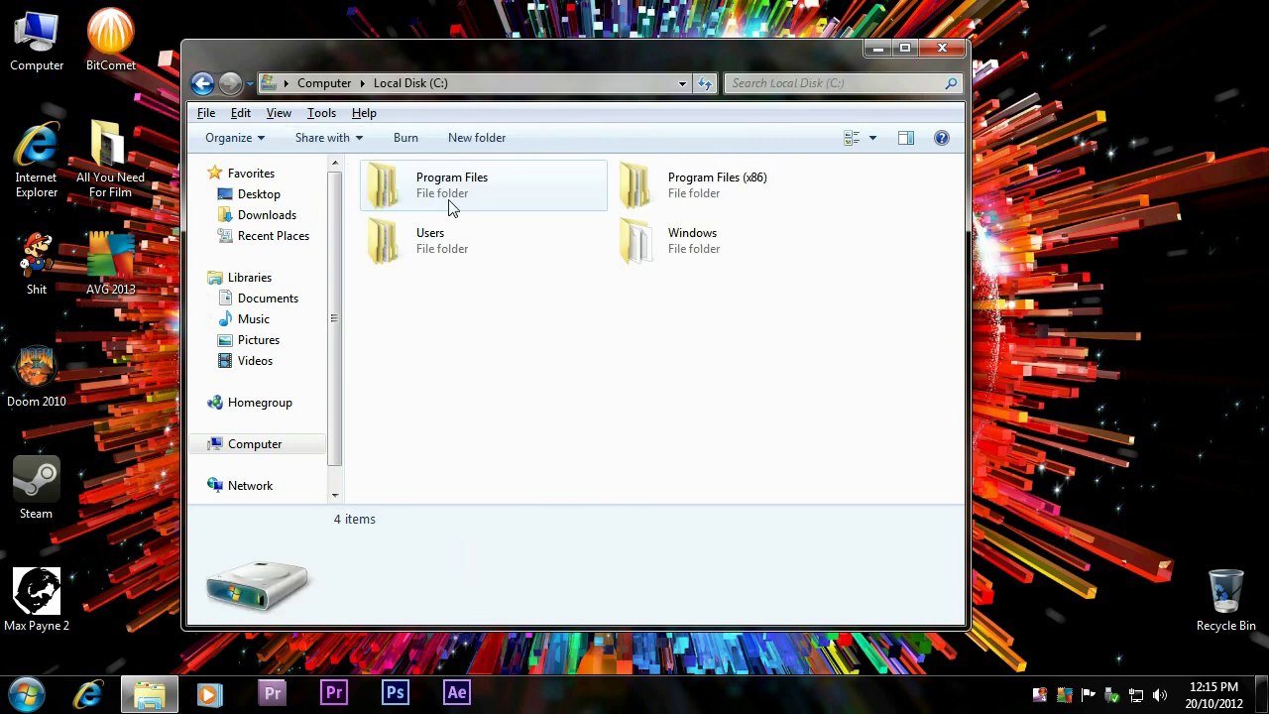
double_click(448, 191)
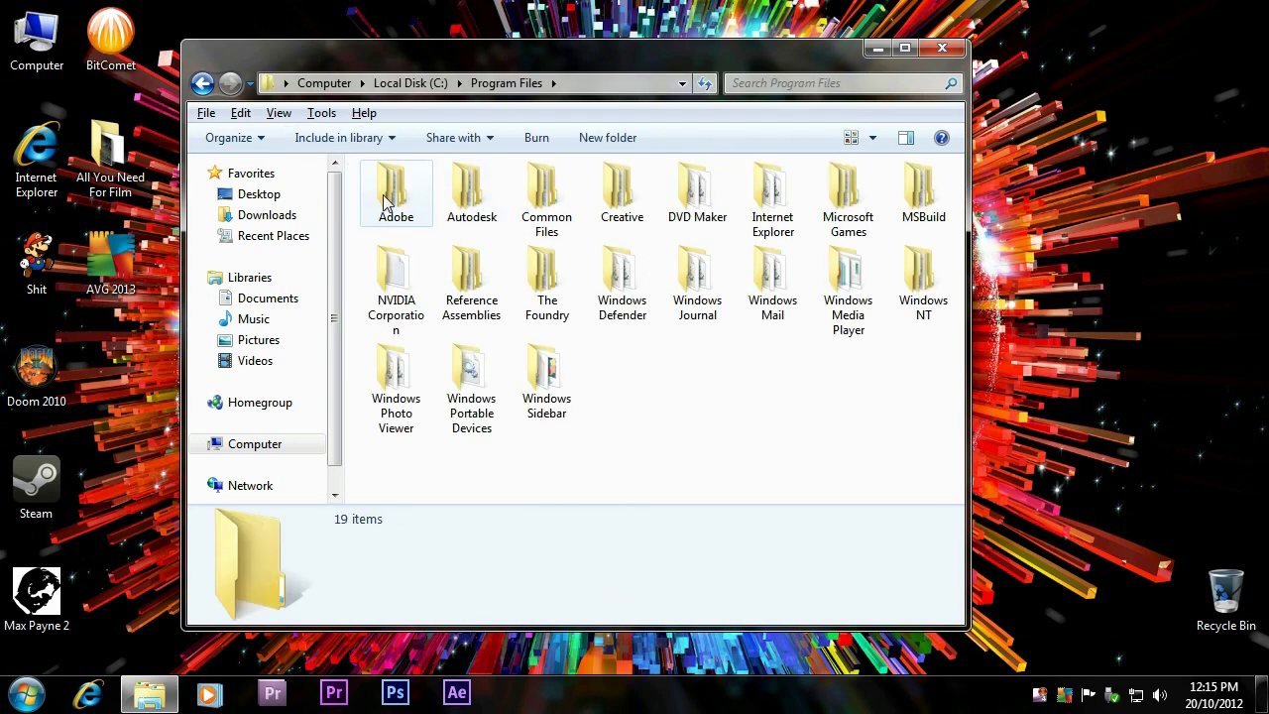
double_click(387, 202)
double_click(461, 218)
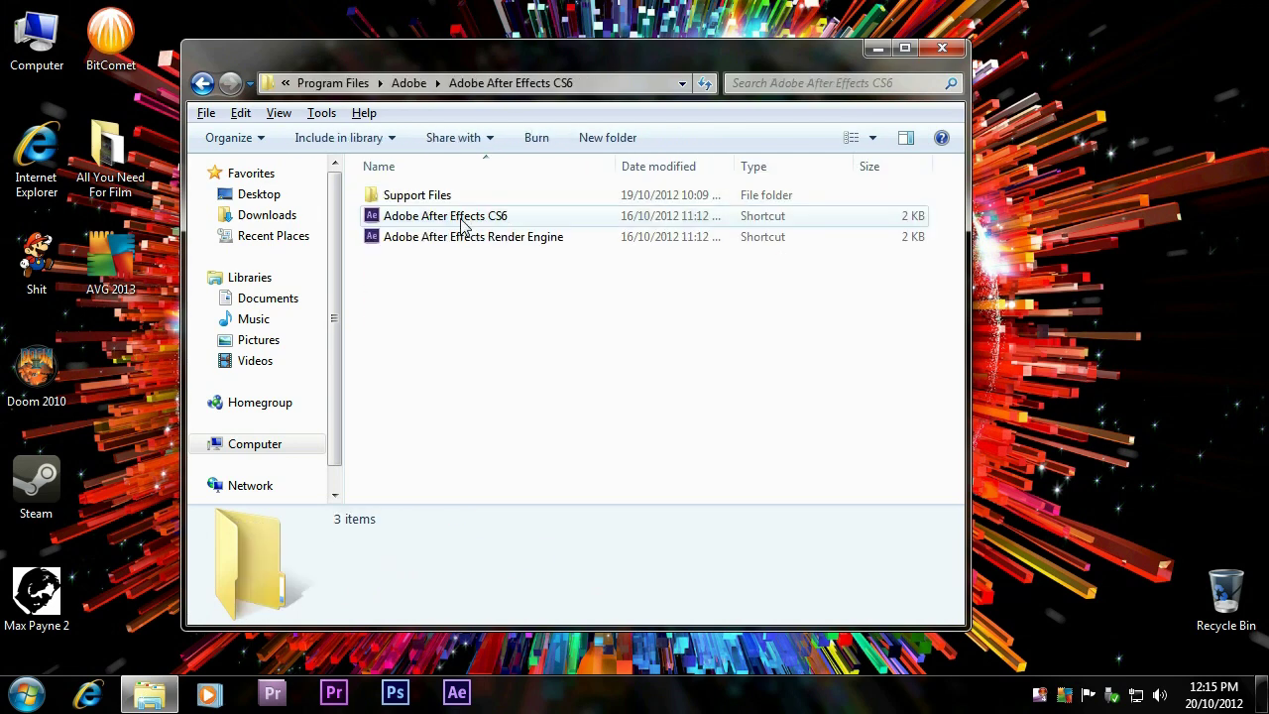
double_click(439, 196)
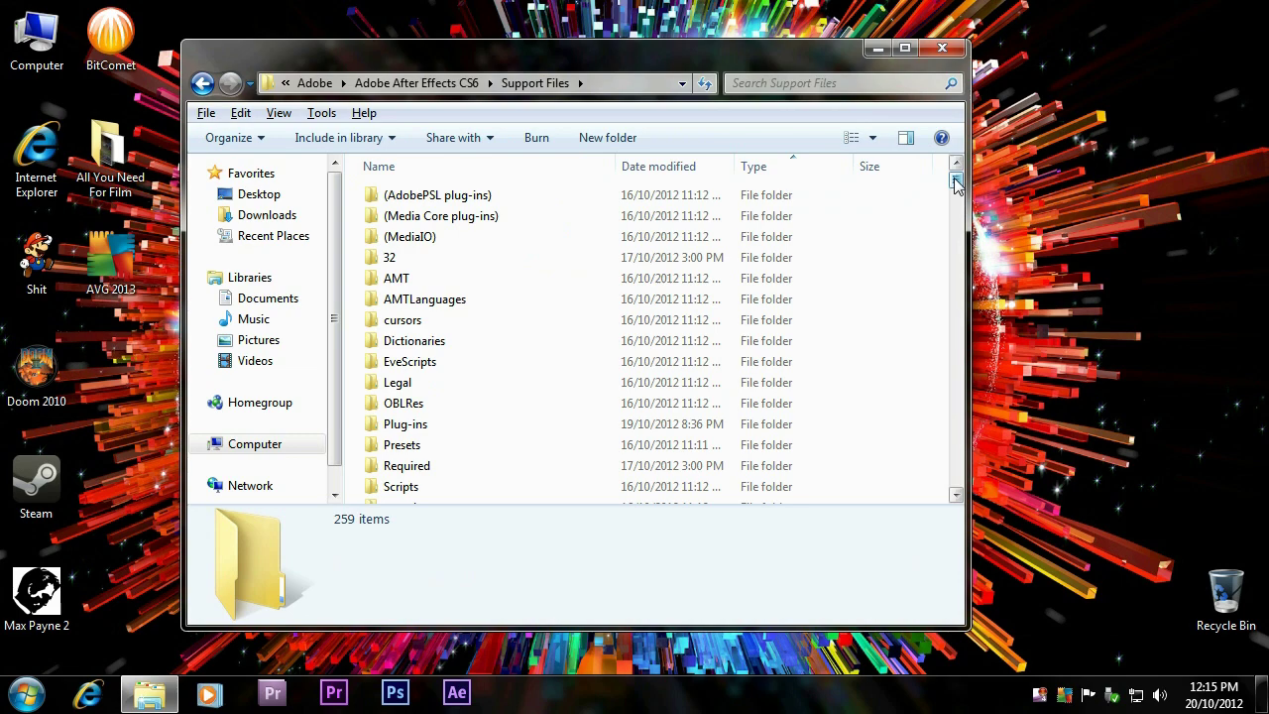
Locate raytracer_supported_cards.txt among the text files and open it
drag(955, 183, 957, 479)
right_click(868, 317)
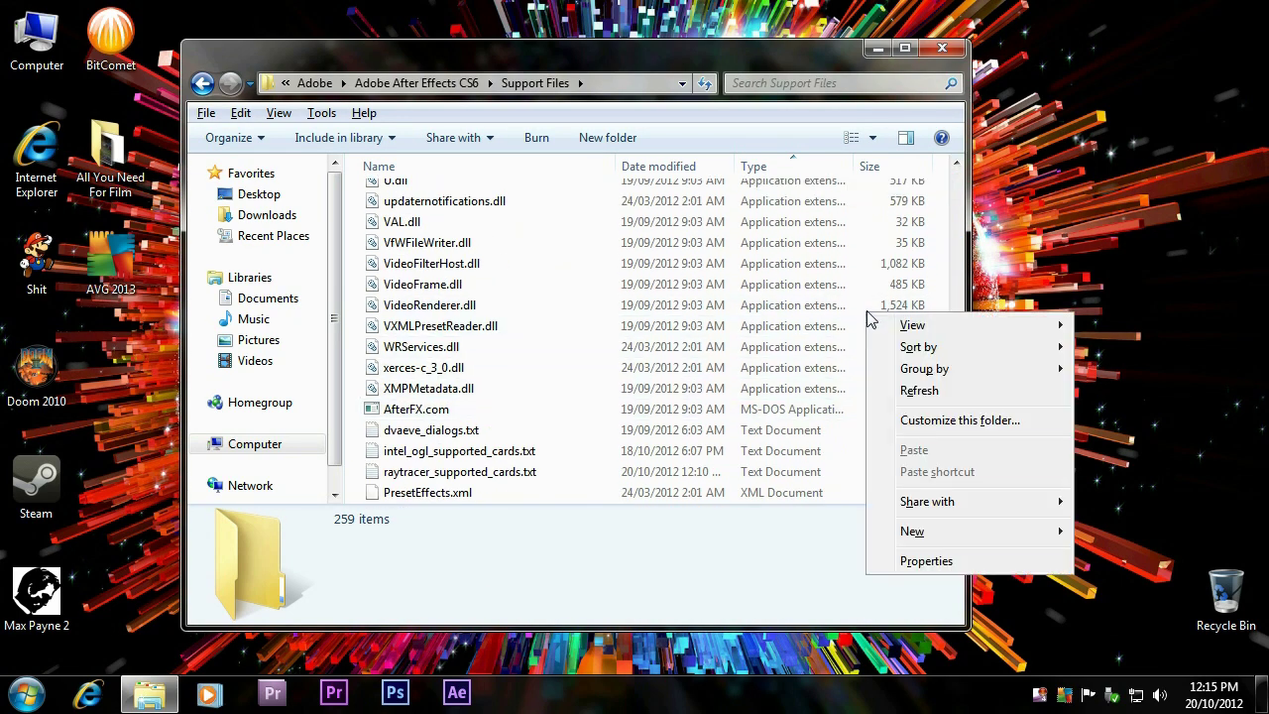
mouse_move(920, 351)
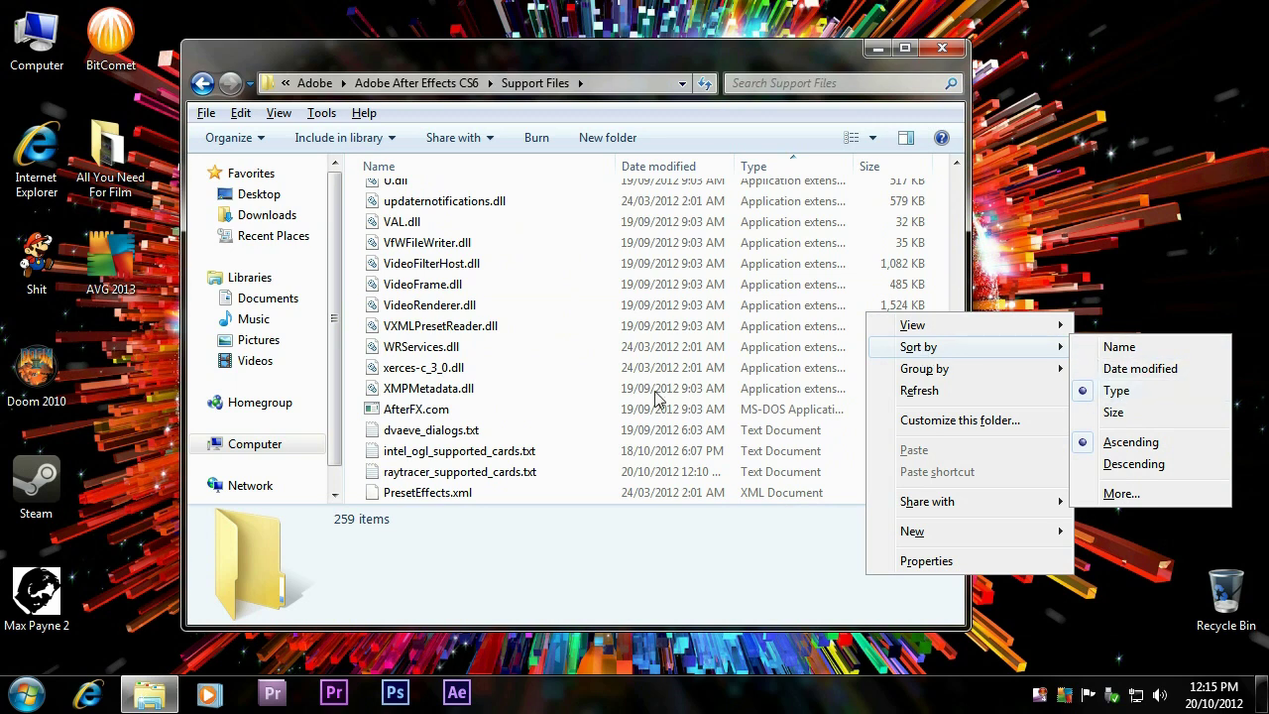
click(409, 431)
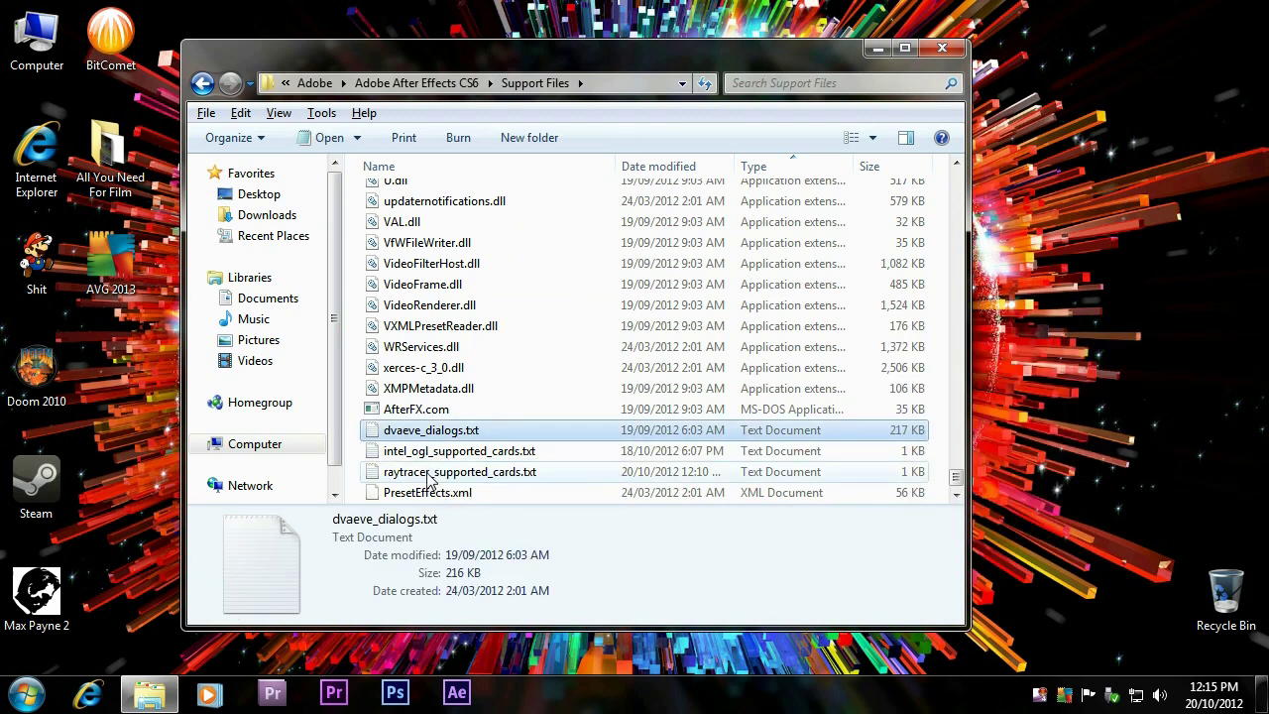
click(428, 472)
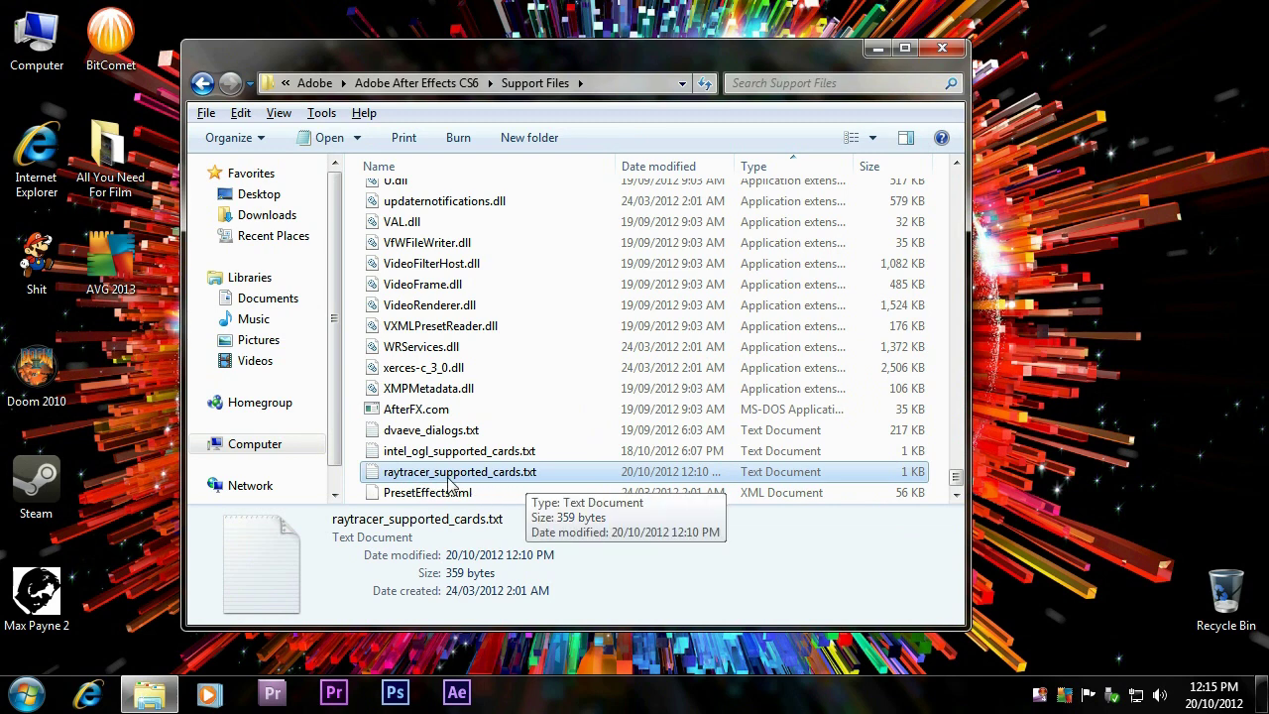
click(640, 84)
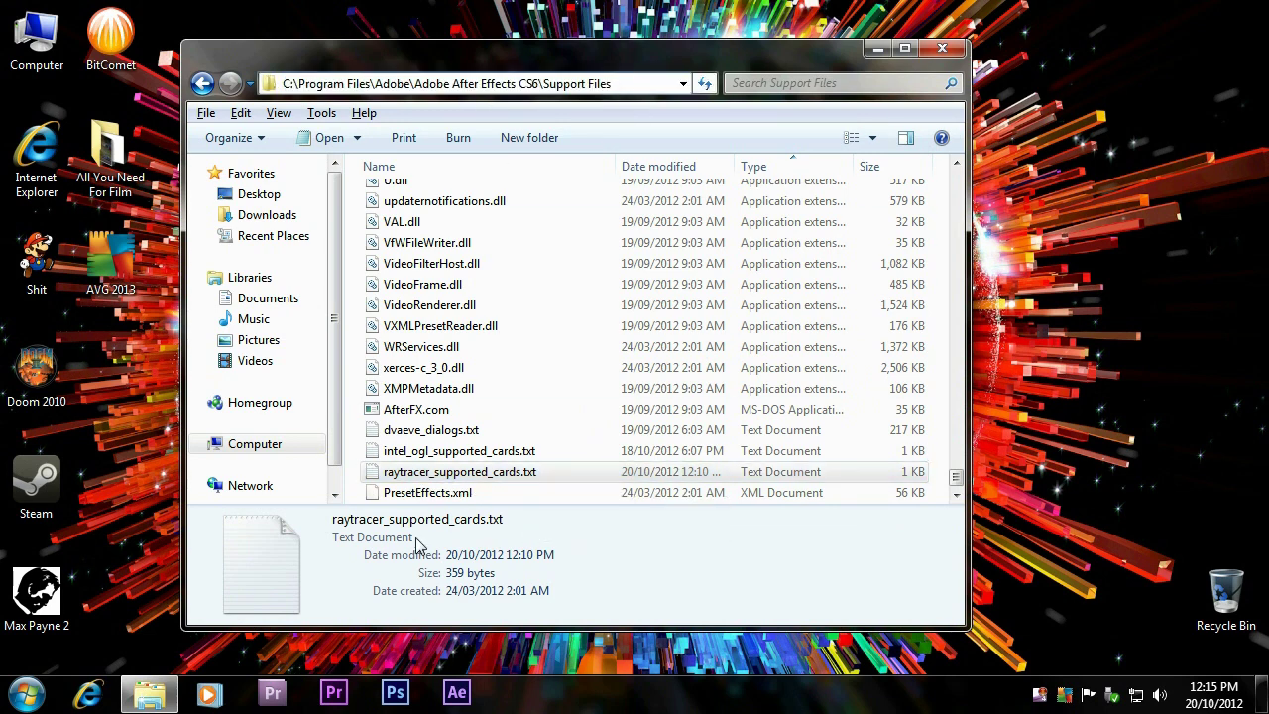
click(479, 474)
key(Up)
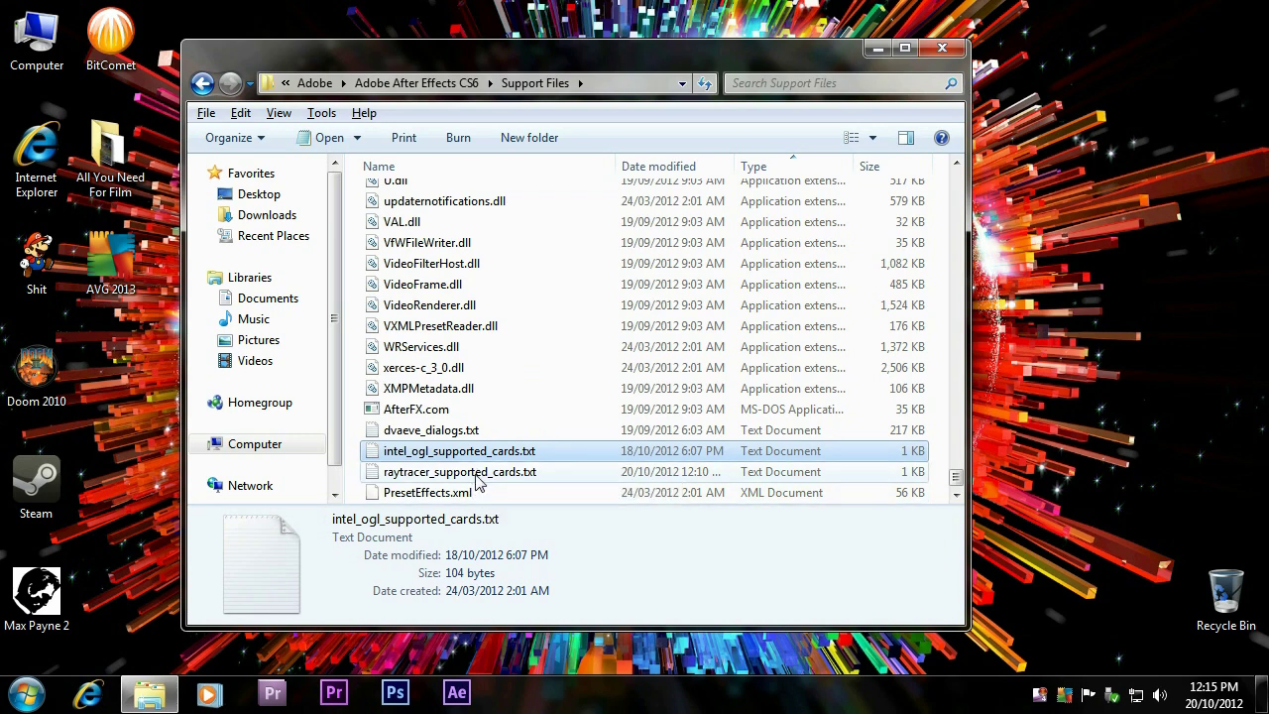
key(Down)
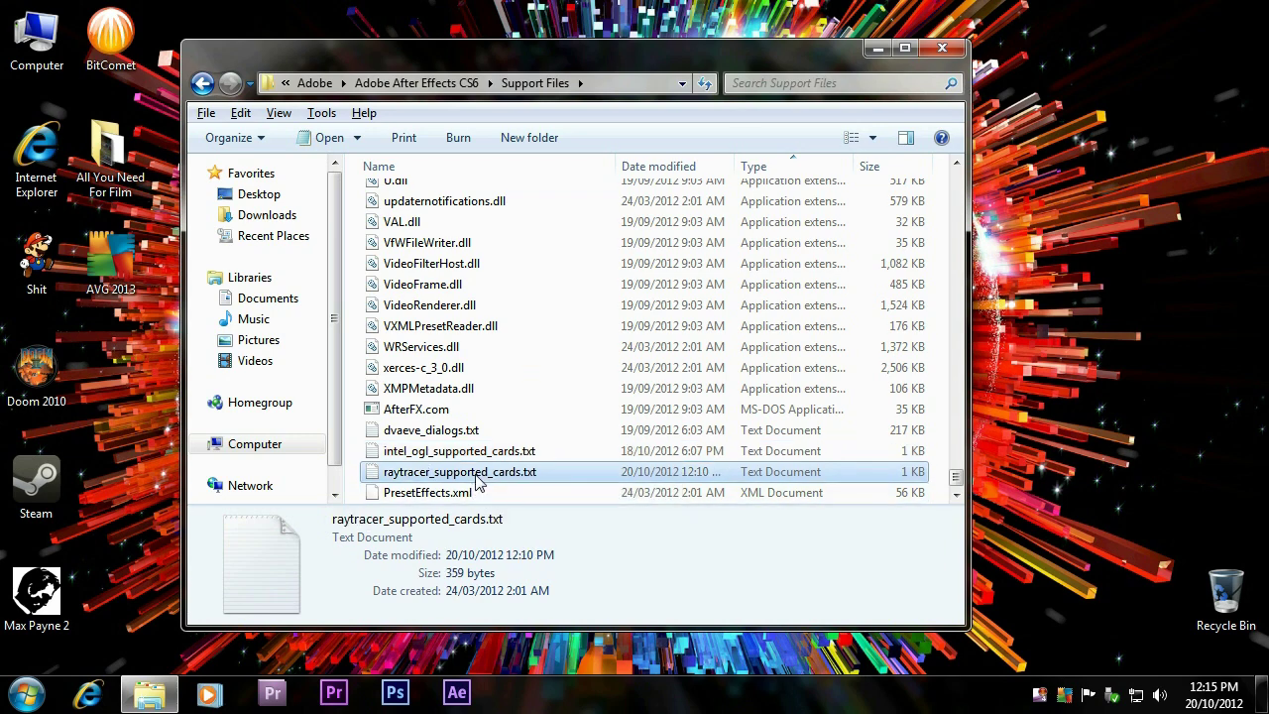
double_click(584, 473)
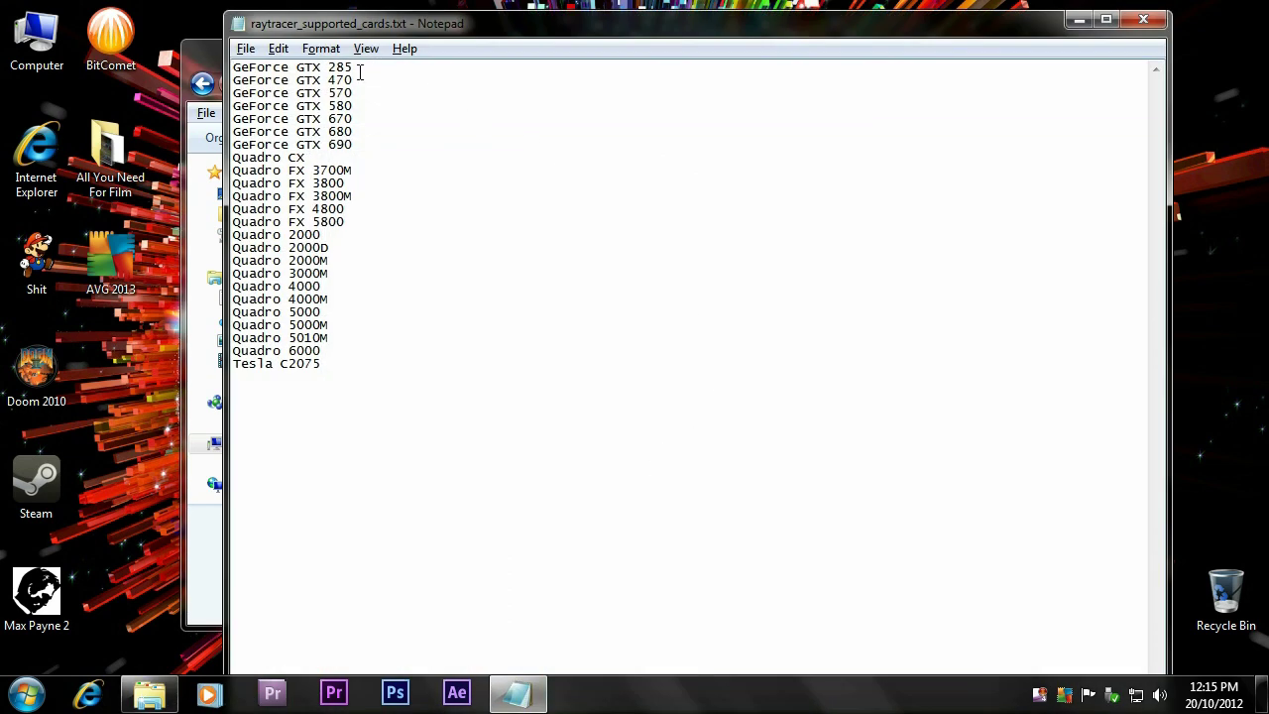
Review the GeForce, Quadro and Tesla cards listed in raytracer_supported_cards.txt
drag(235, 70, 439, 445)
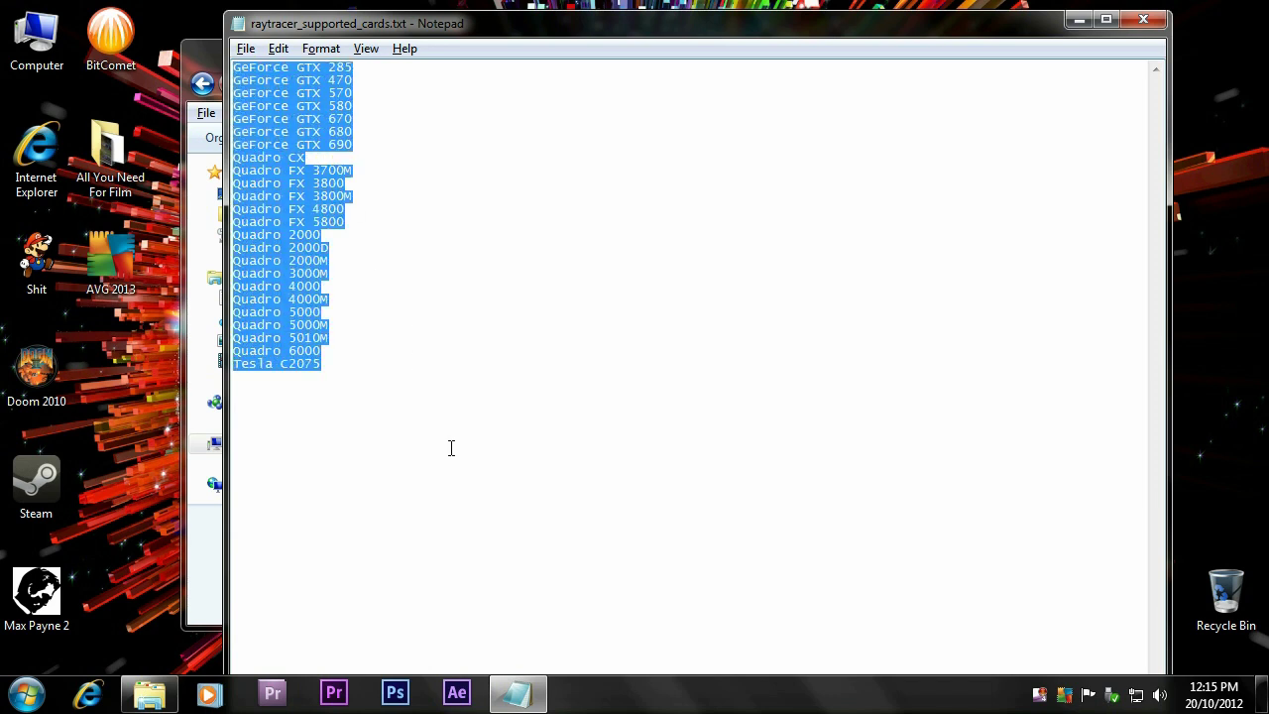
click(382, 129)
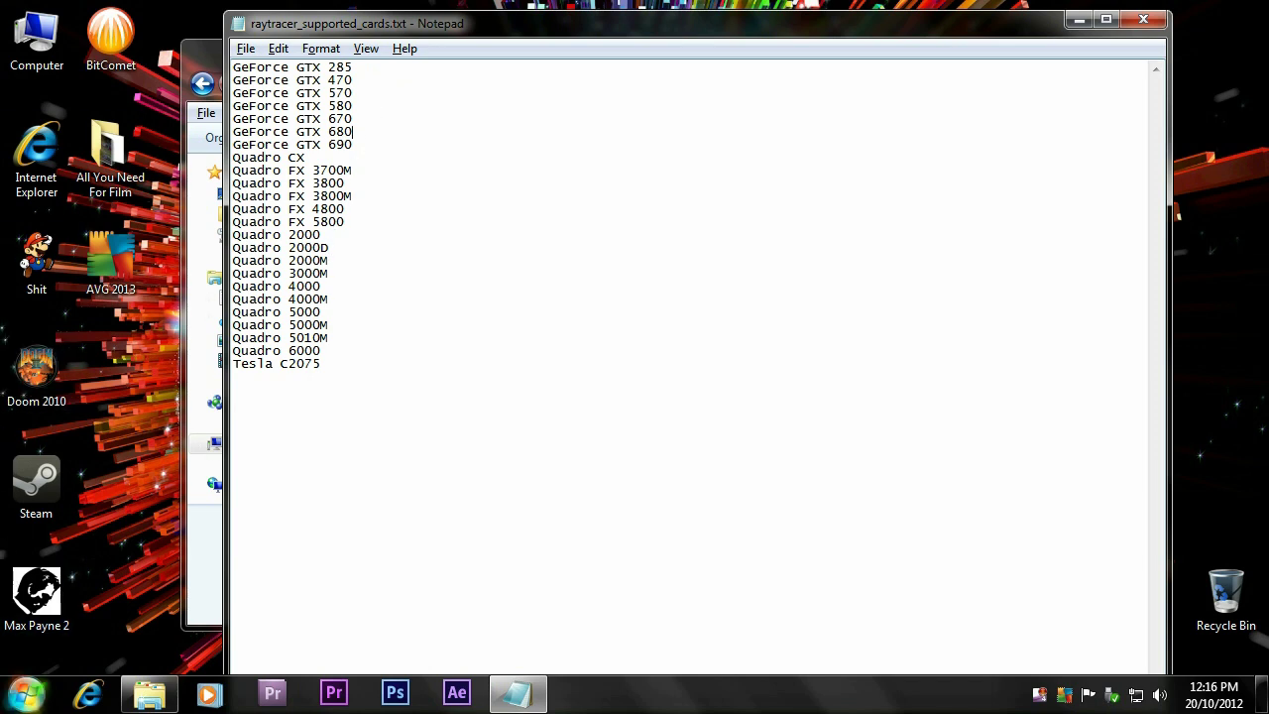
click(27, 694)
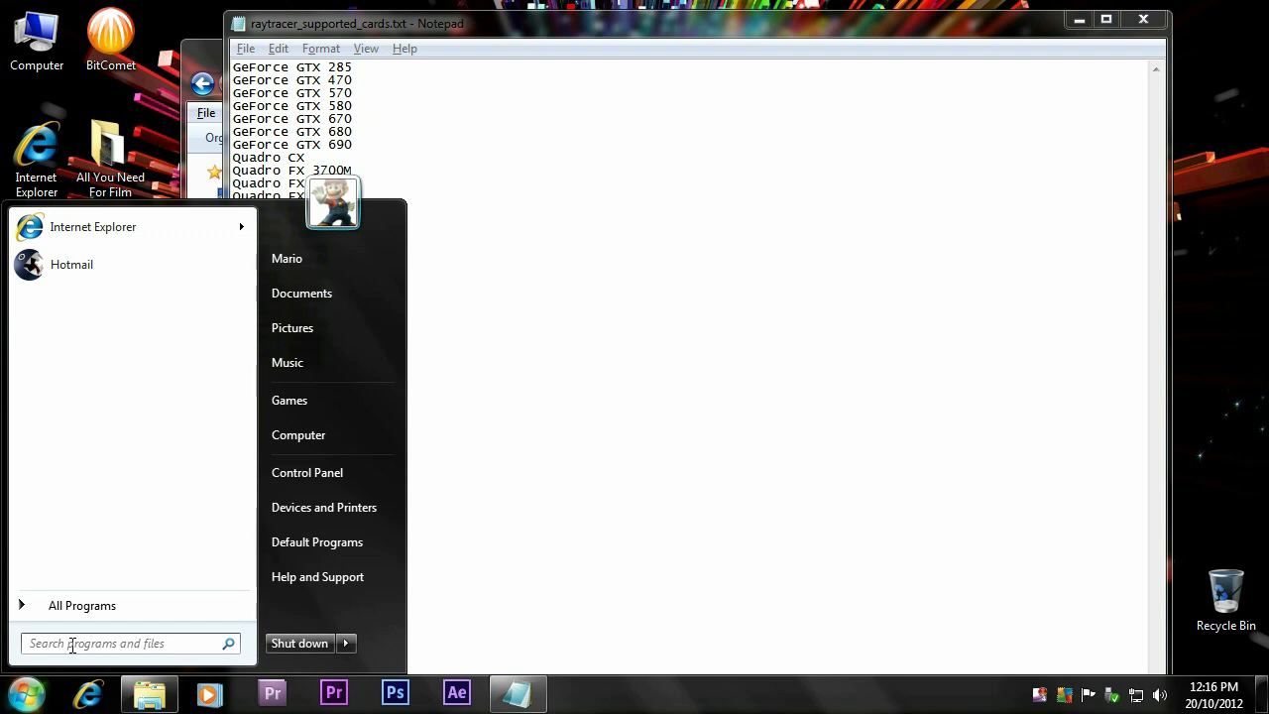
Run dxdiag and confirm on the Display tab the card is an NVIDIA GeForce GTX 560 Ti
click(75, 643)
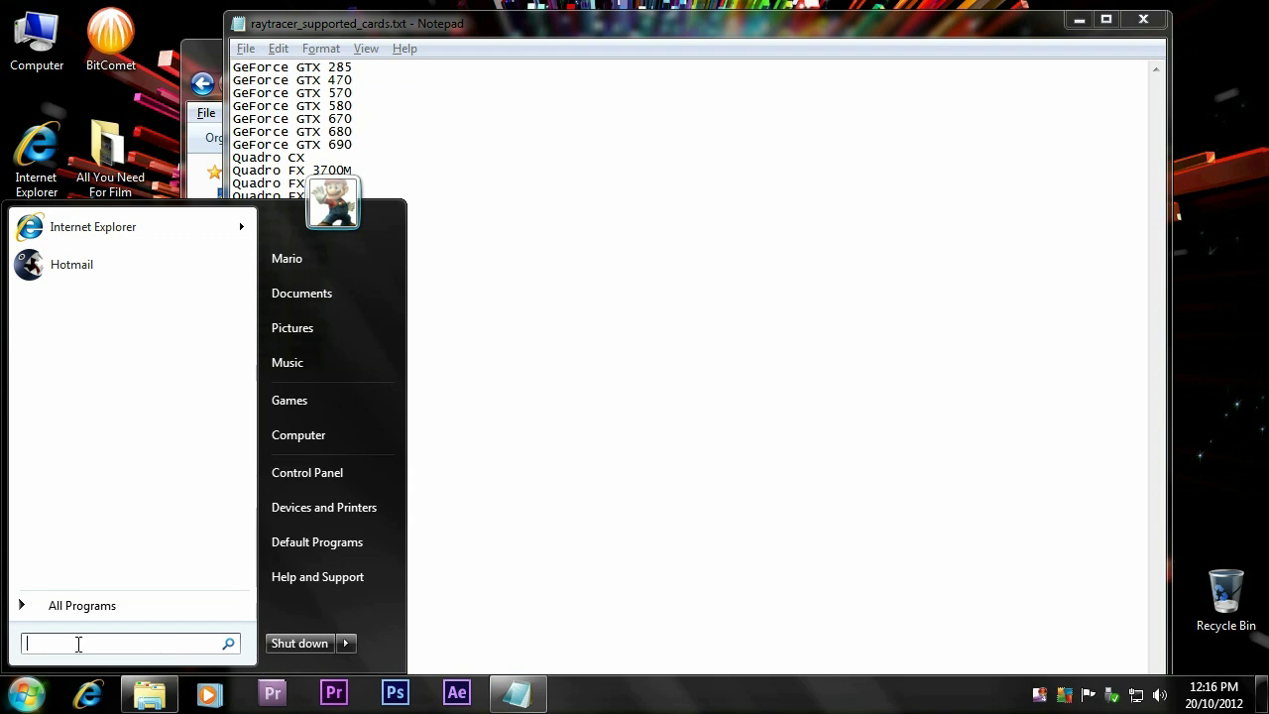
text(dxdiag)
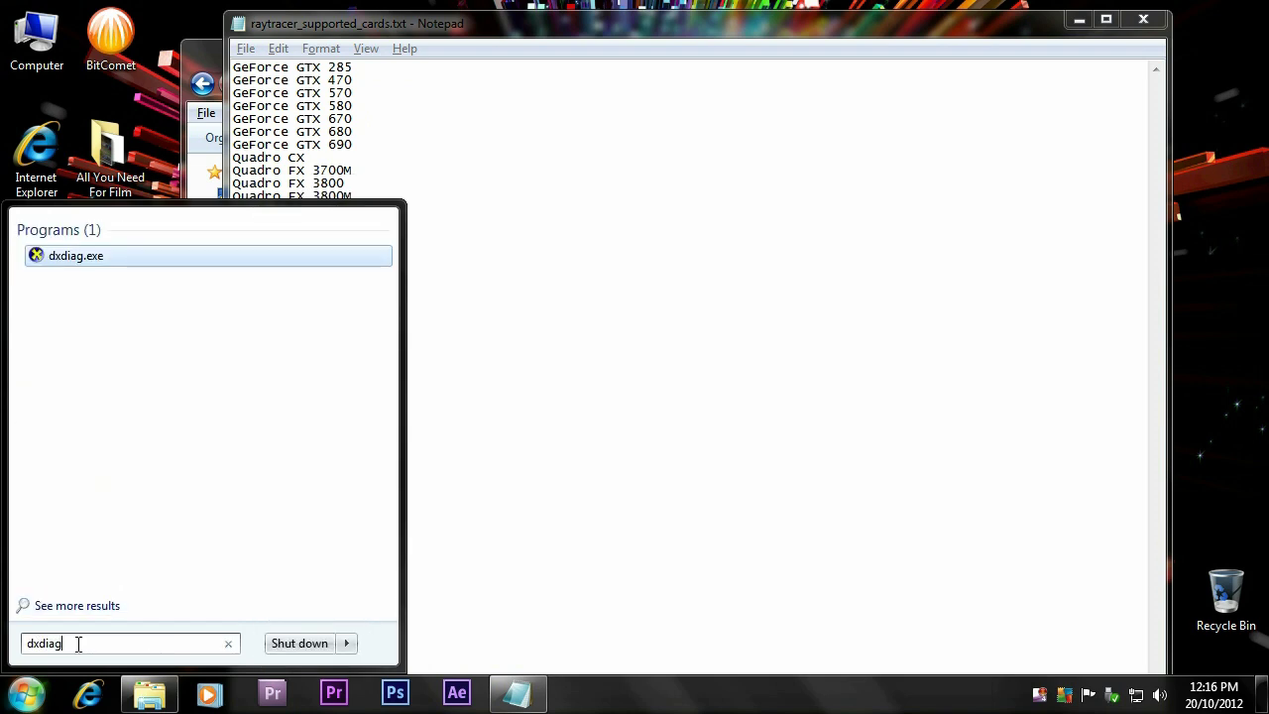
key(Return)
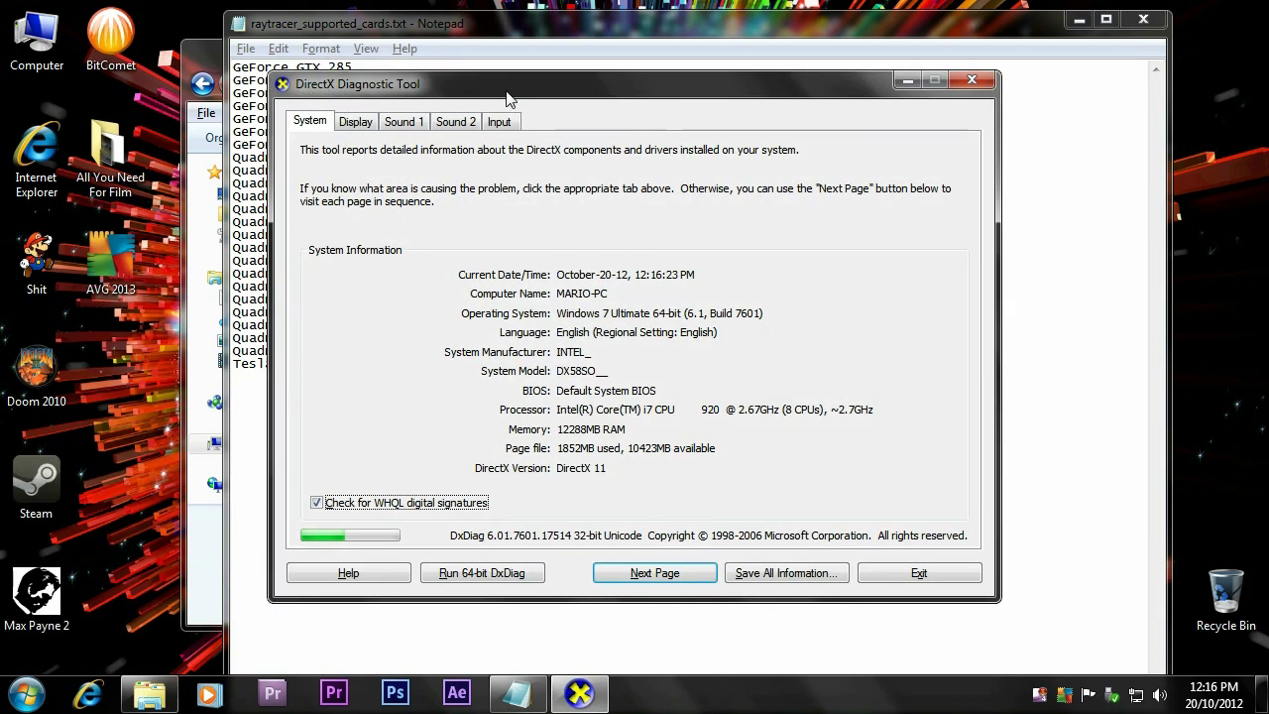
drag(510, 73, 739, 30)
click(589, 76)
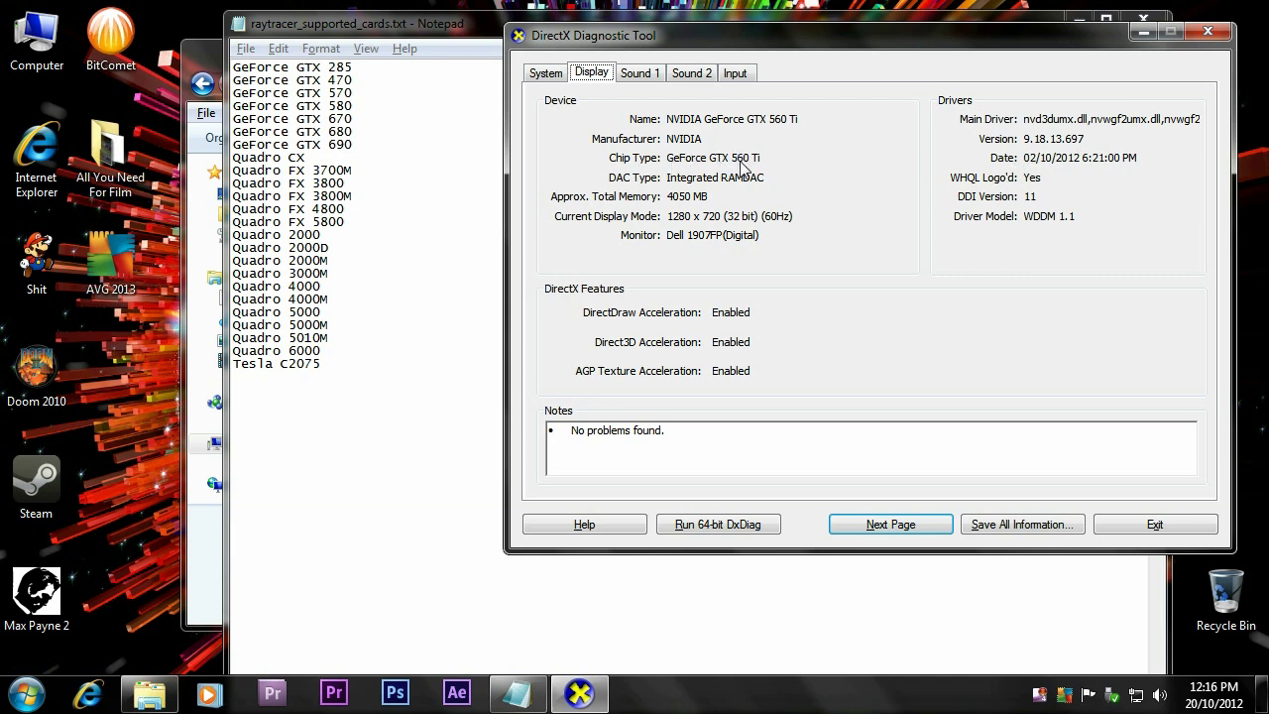
click(360, 81)
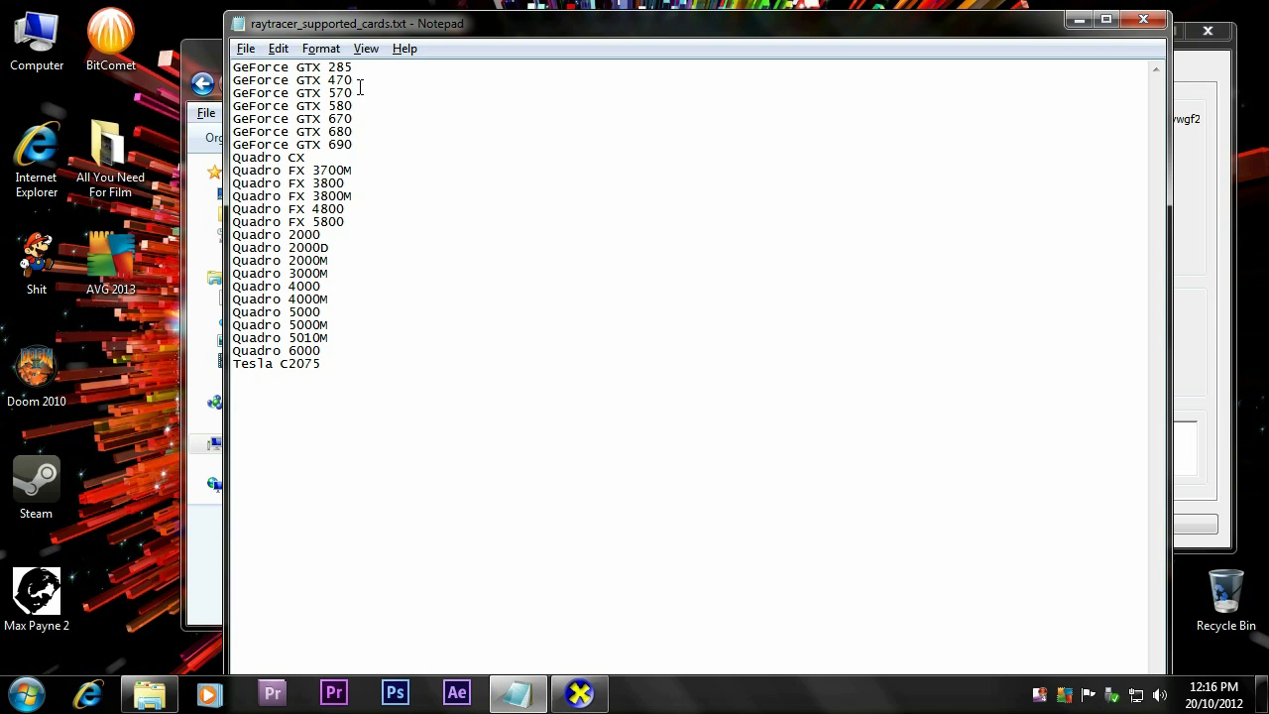
Add 'GeForce GTX 560 Ti' and 'GeForce GTX 450' lines to the card list
key(Return)
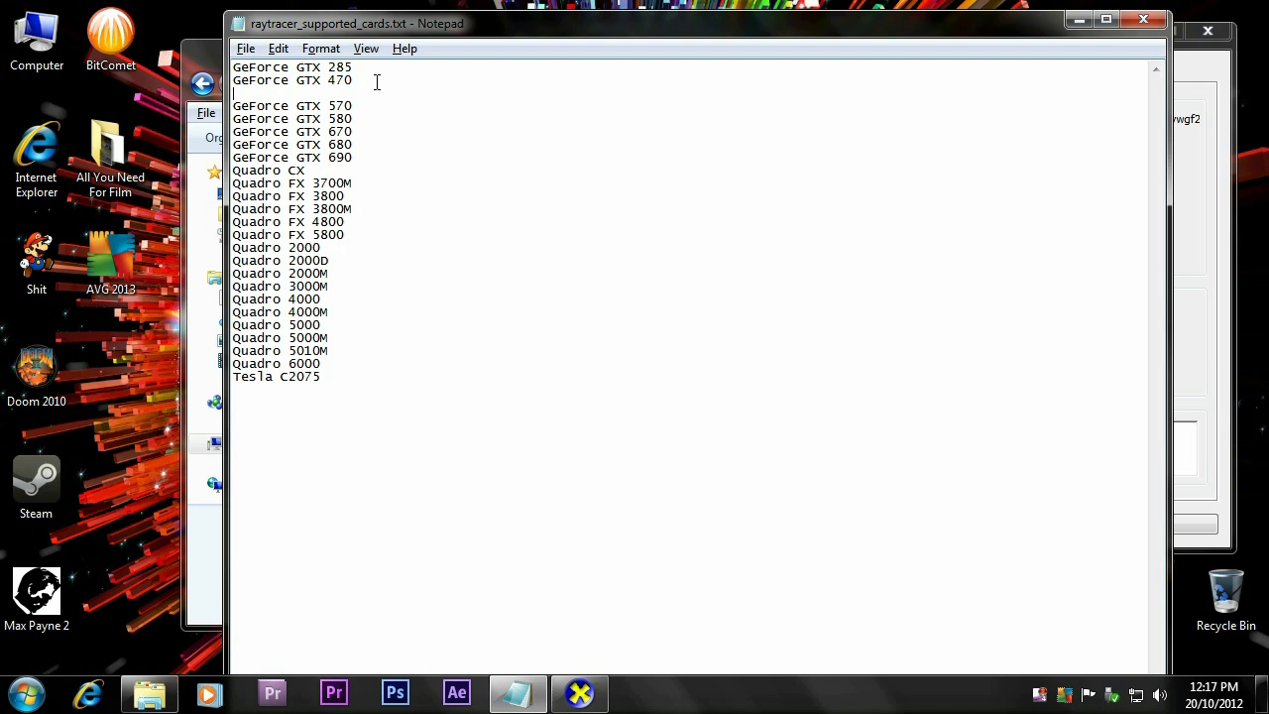
text(GeForce GTX 560 Ti)
click(376, 81)
key(Up)
key(Return)
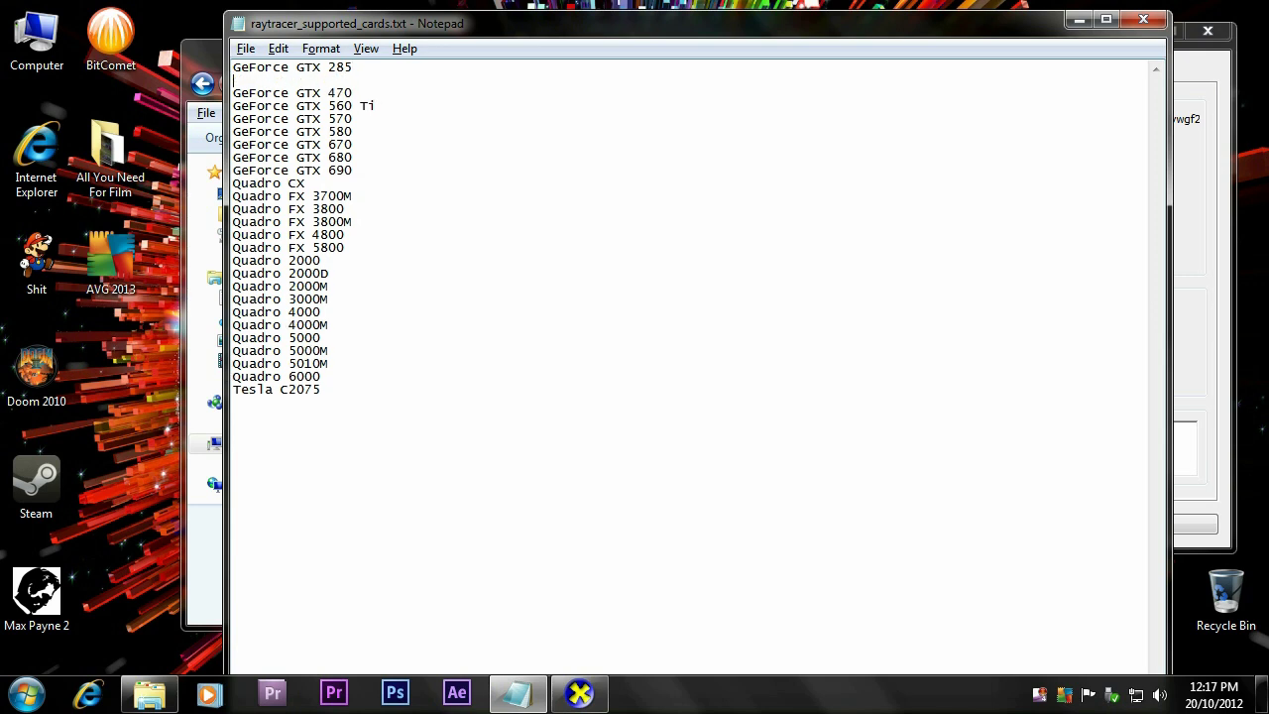
text(Geforce)
key(BackSpace)
text(Force GTX 450)
Save raytracer_supported_cards.txt and close Notepad
click(246, 49)
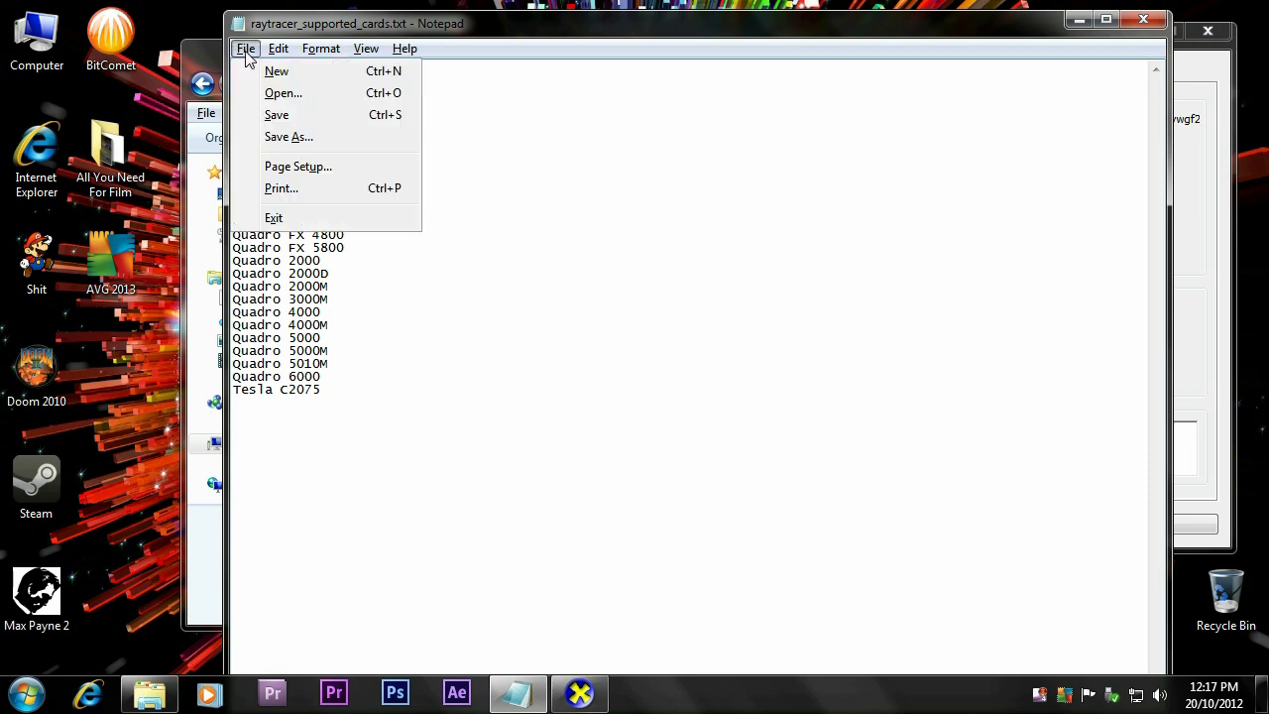
click(276, 115)
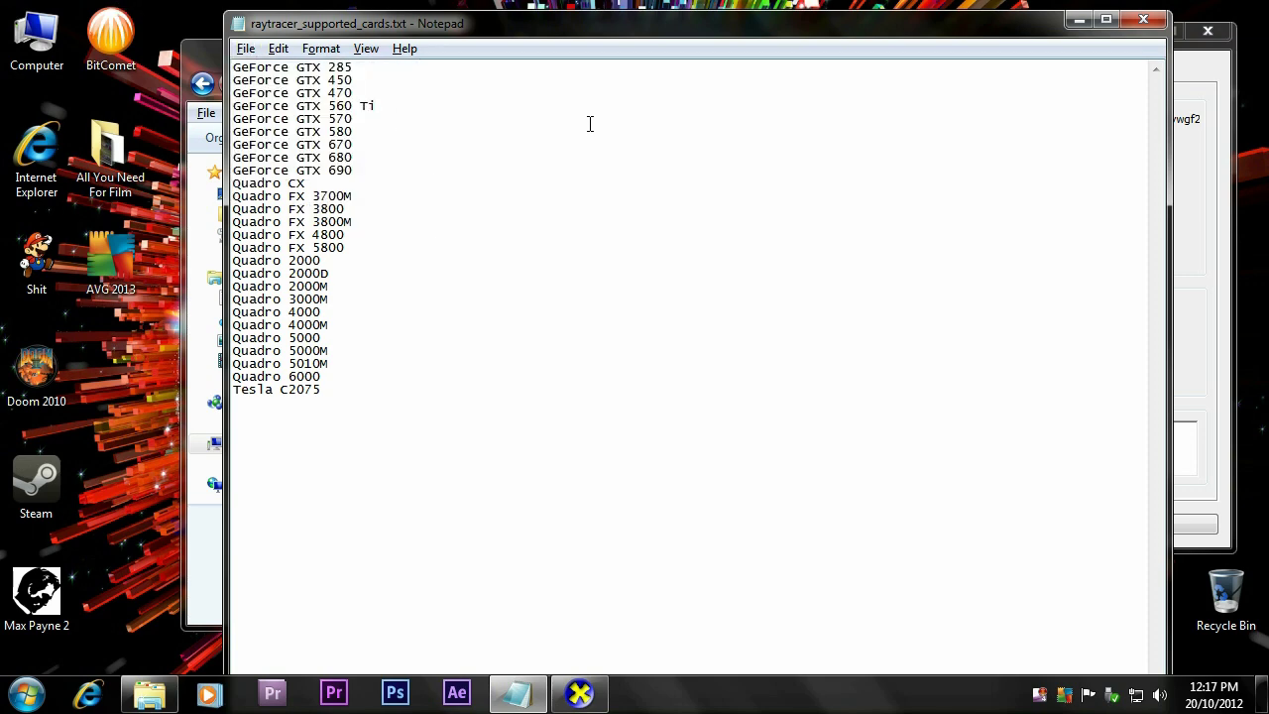
click(1143, 20)
Close DxDiag and the Support Files window, then relaunch After Effects
click(1208, 33)
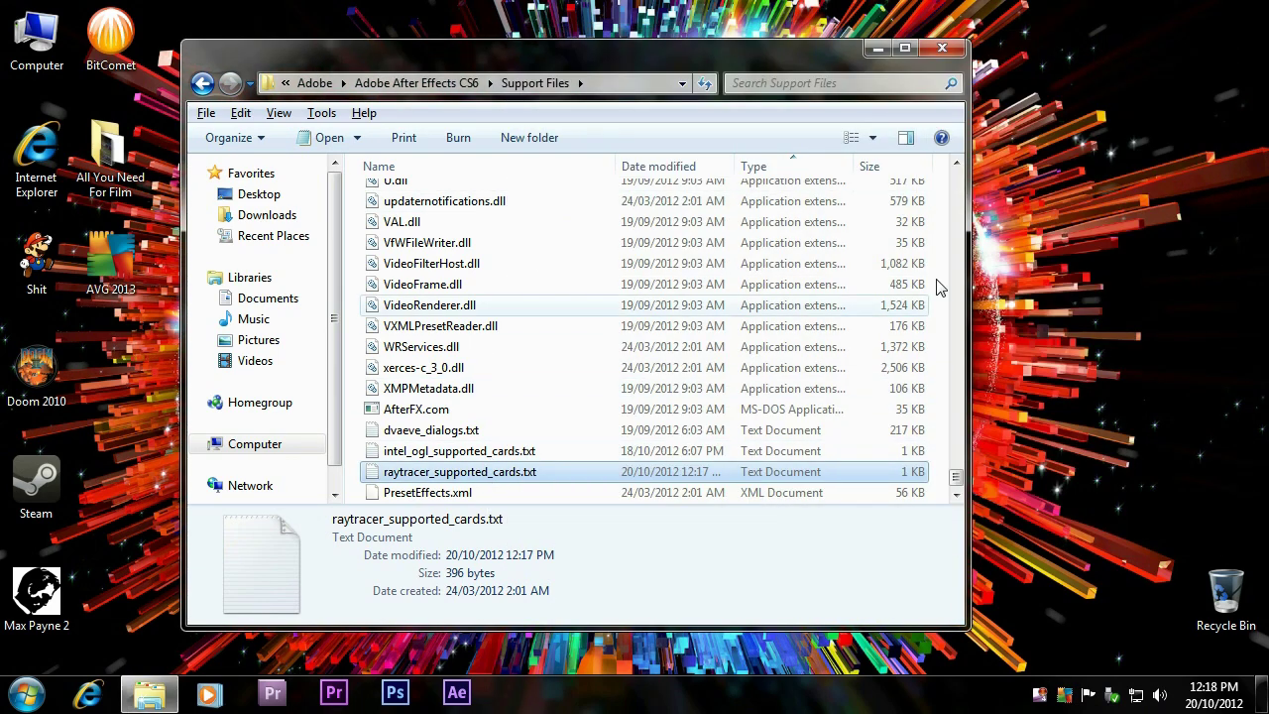
click(941, 50)
click(456, 692)
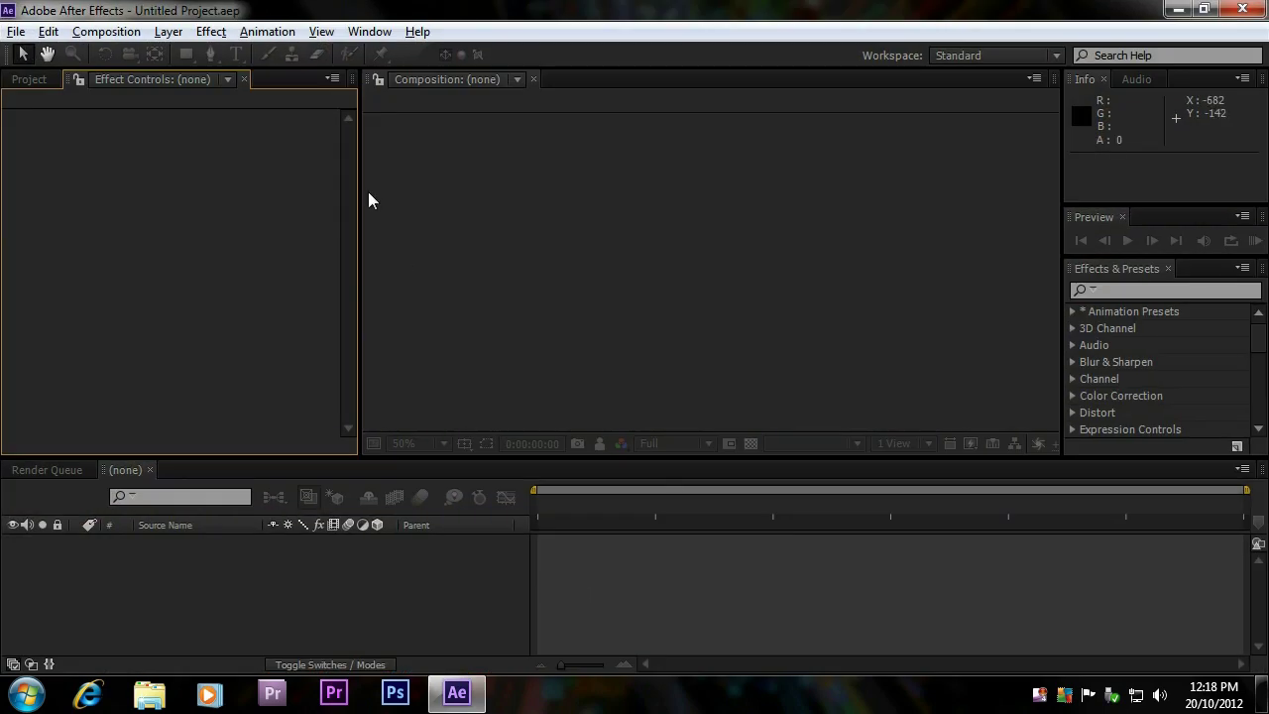
In Previews > GPU Information, set Ray-tracing to GPU with CUDA on the GTX 560 Ti
click(47, 31)
mouse_move(136, 516)
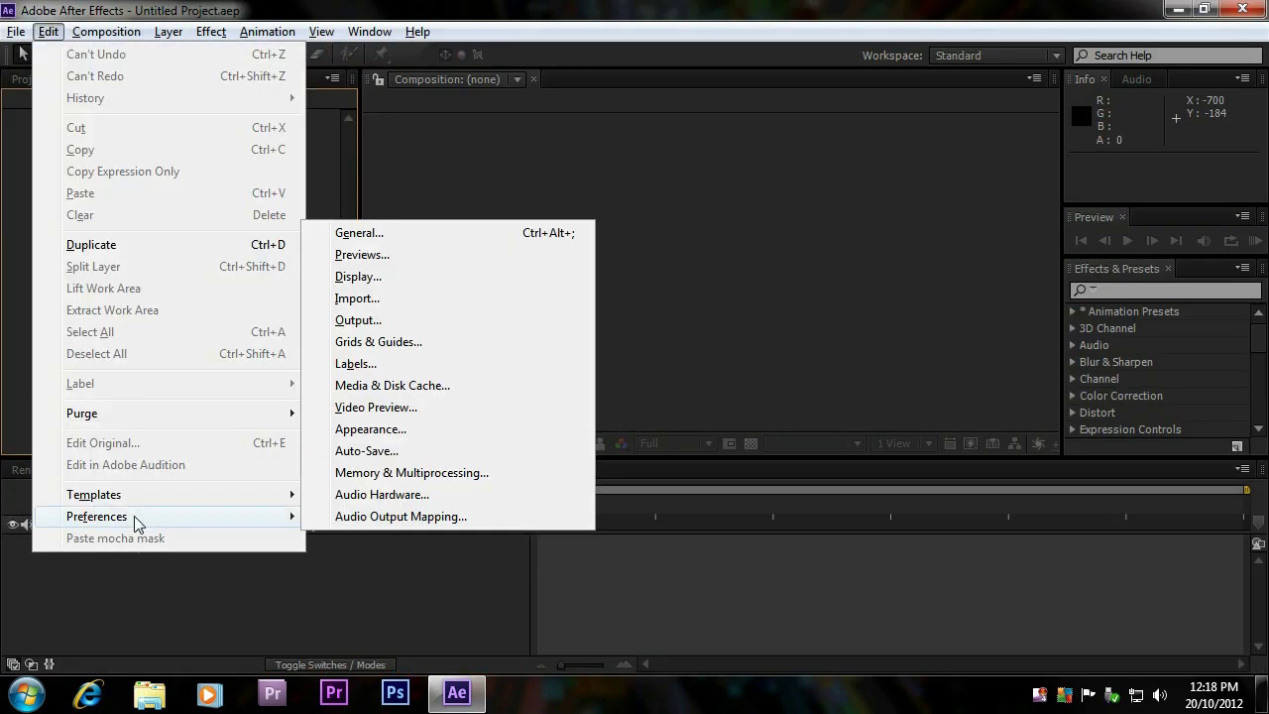
click(379, 255)
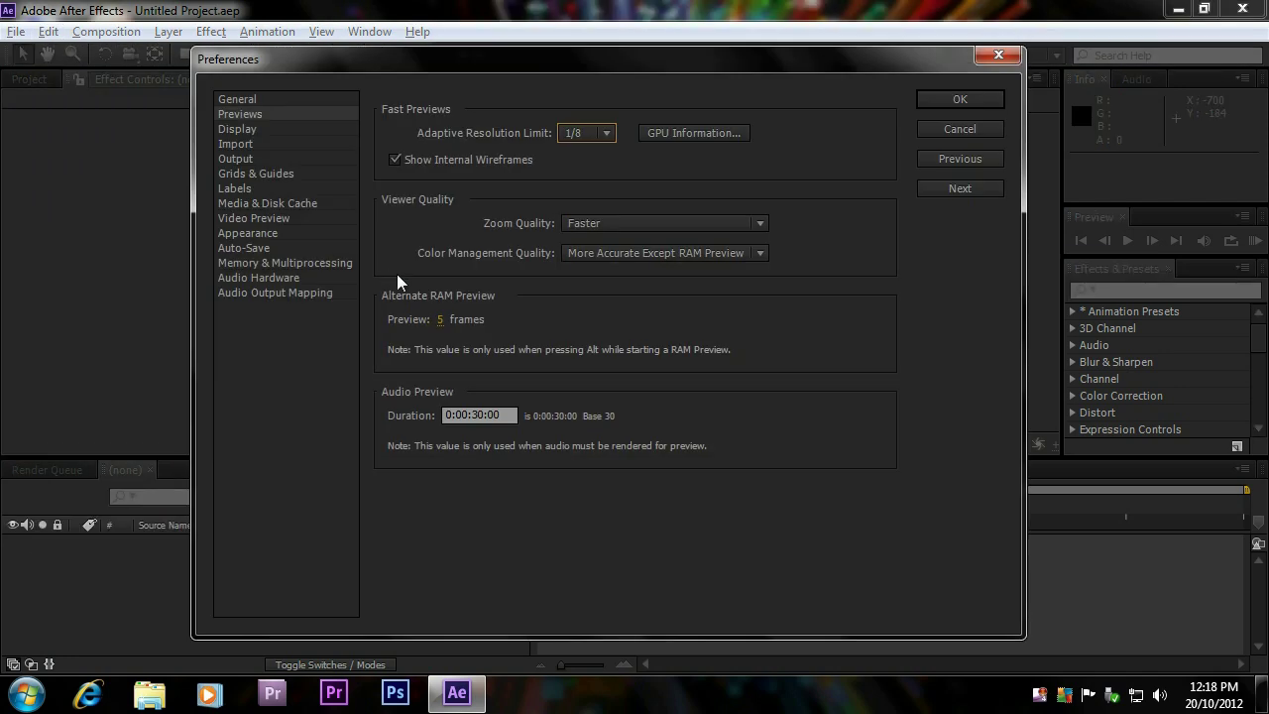
click(732, 135)
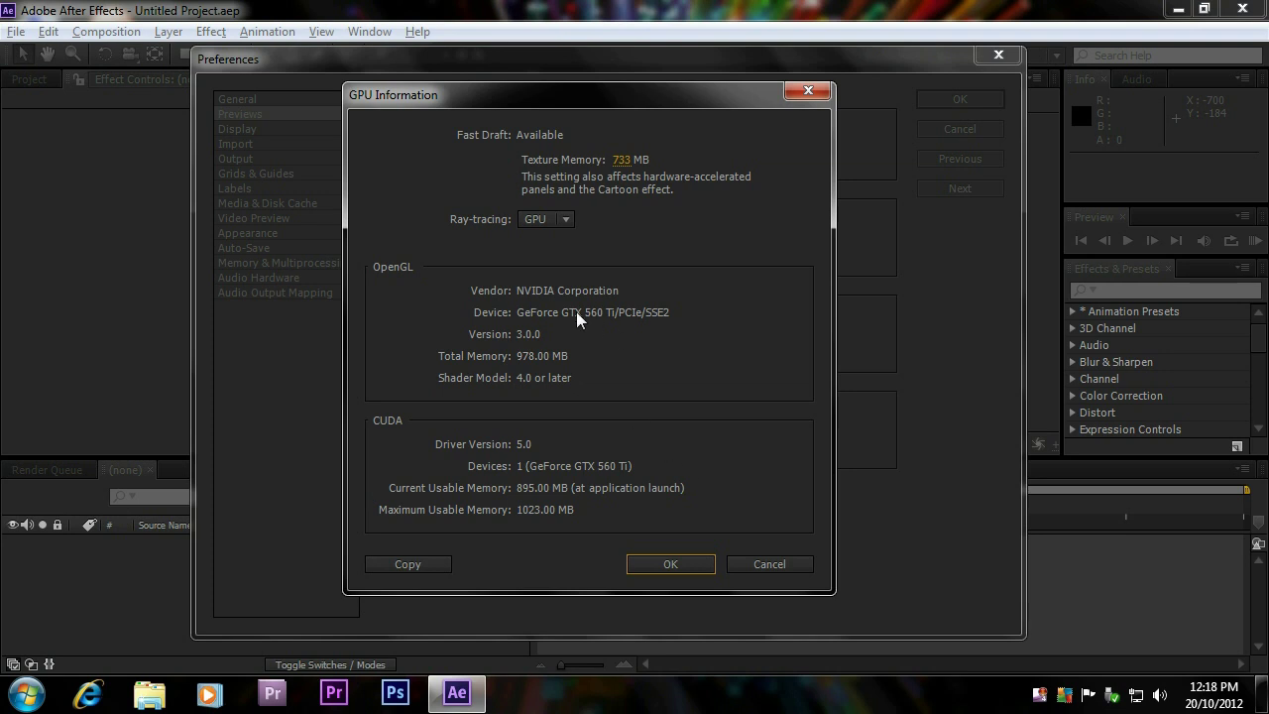
click(540, 220)
click(559, 249)
click(621, 161)
click(668, 563)
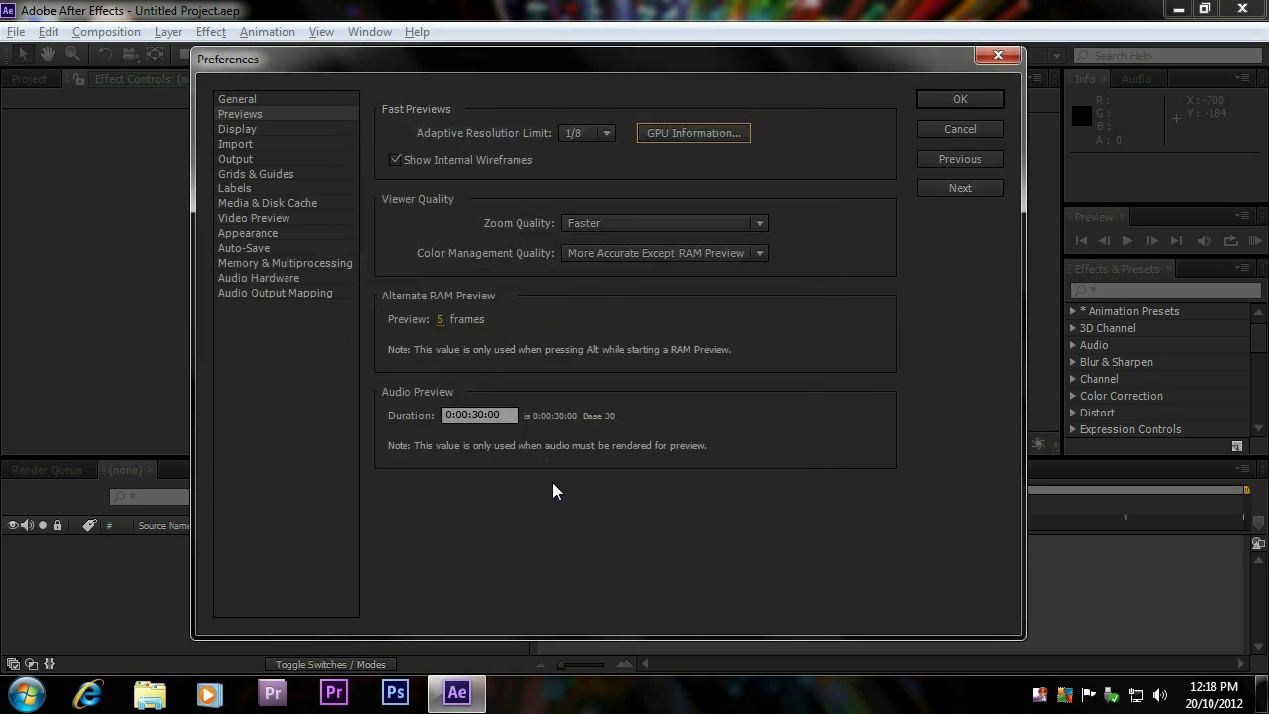
click(982, 103)
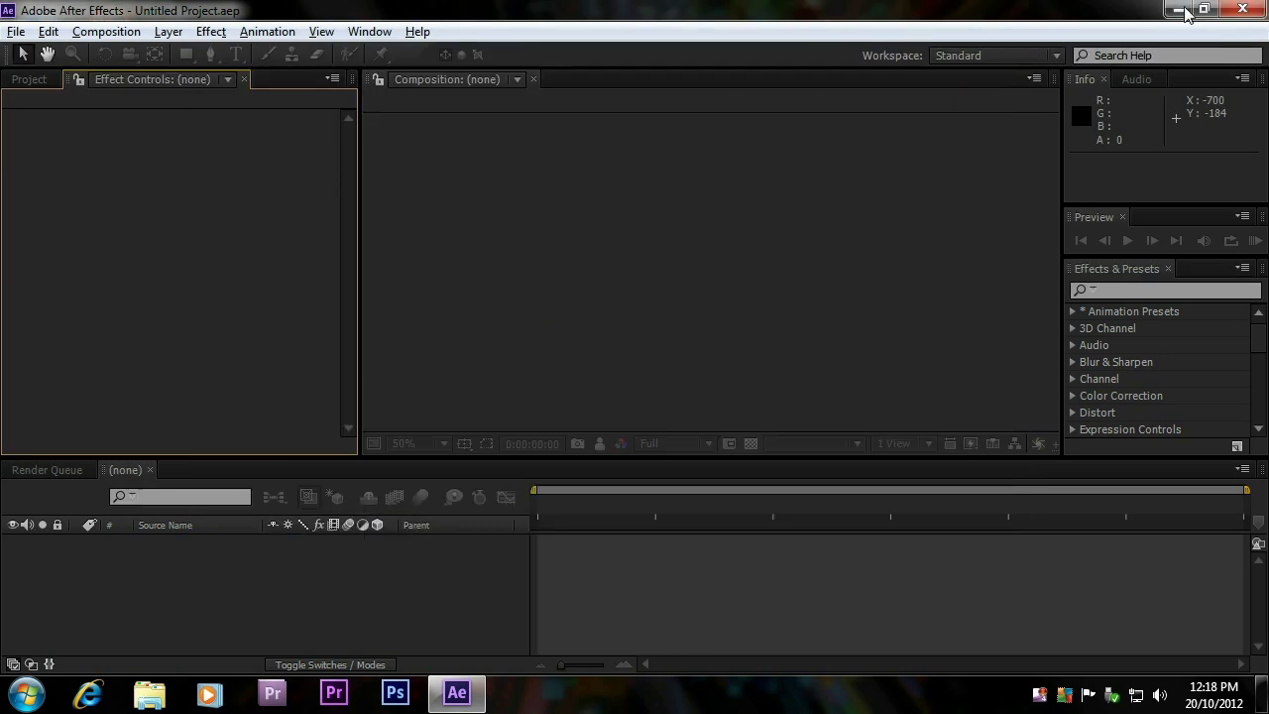
Quit After Effects, leaving only the bare desktop
click(1239, 8)
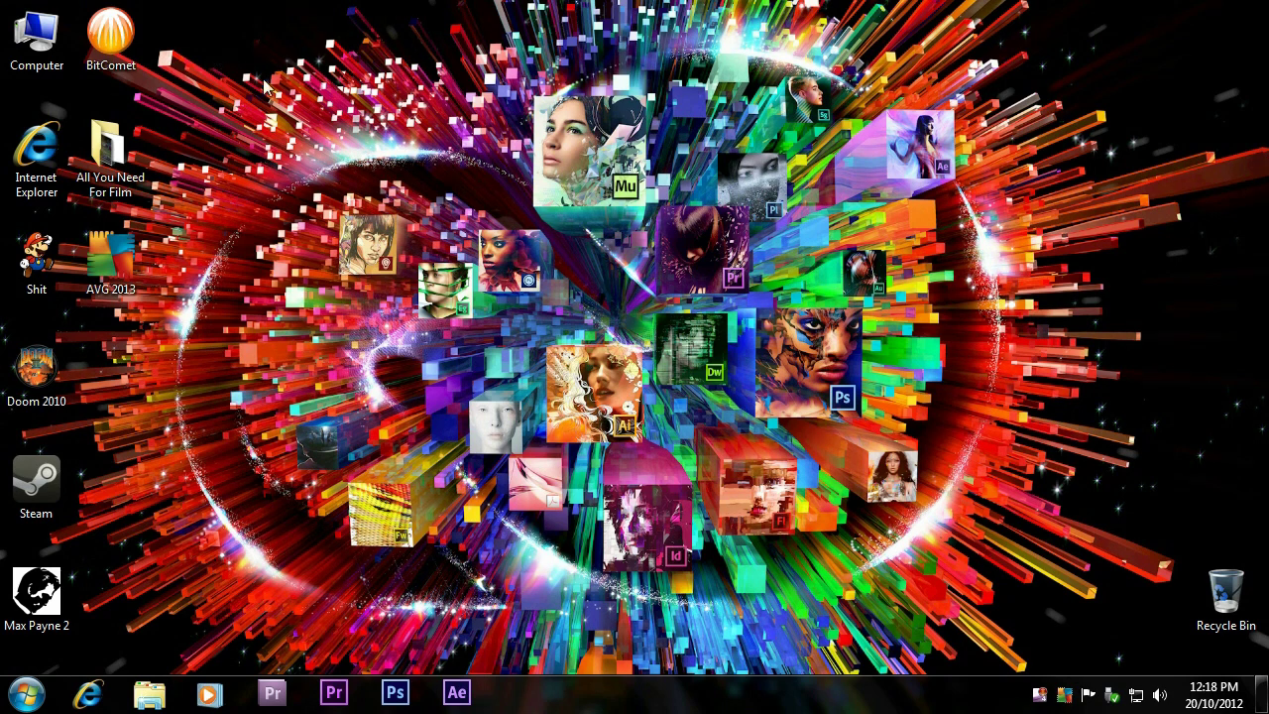
drag(259, 84, 1084, 611)
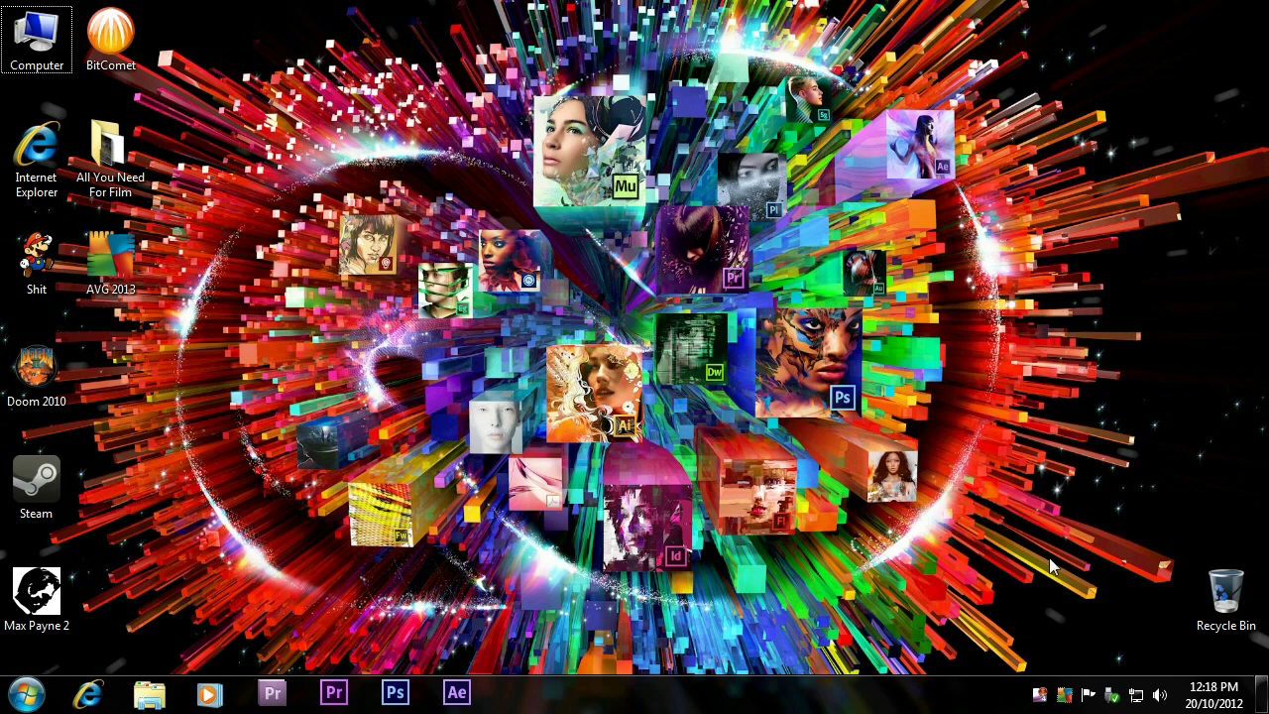